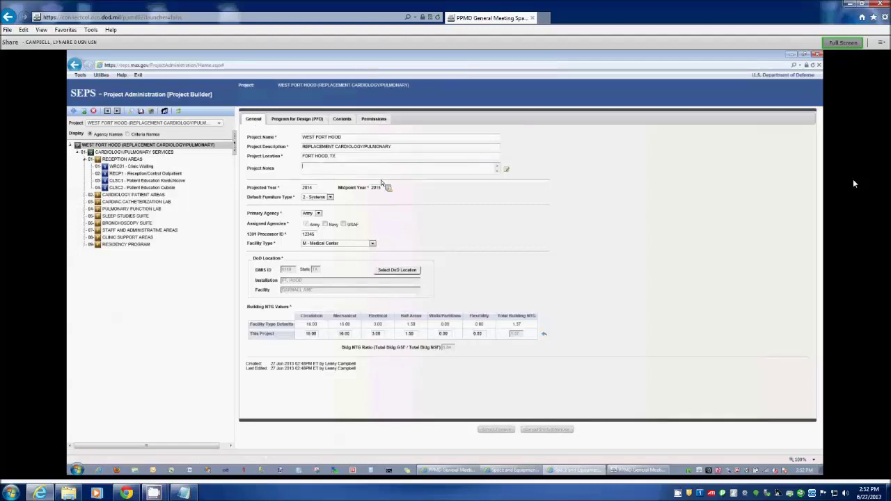
- Enter "team meeting is scheduled for Oct 2013; message will be sent out 1 week prior" in the project notes
{"action": "type", "text": "team meeting"}
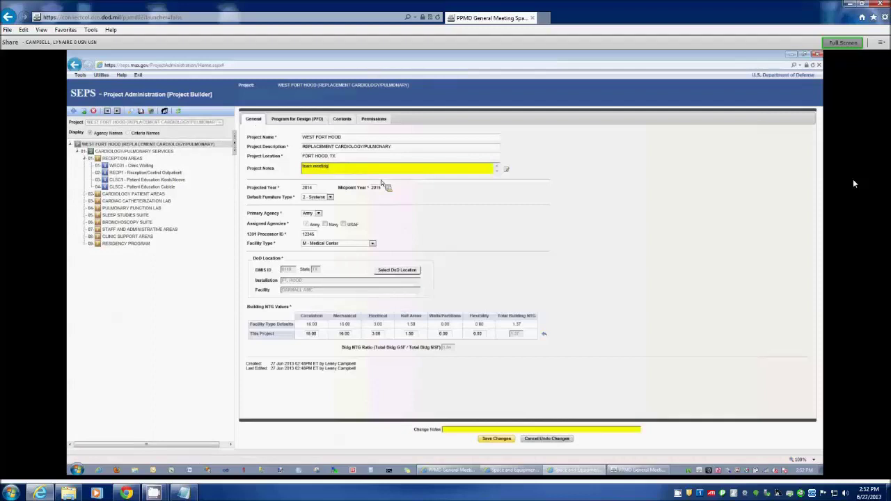
{"action": "type", "text": " is scheduled for Oct 2013"}
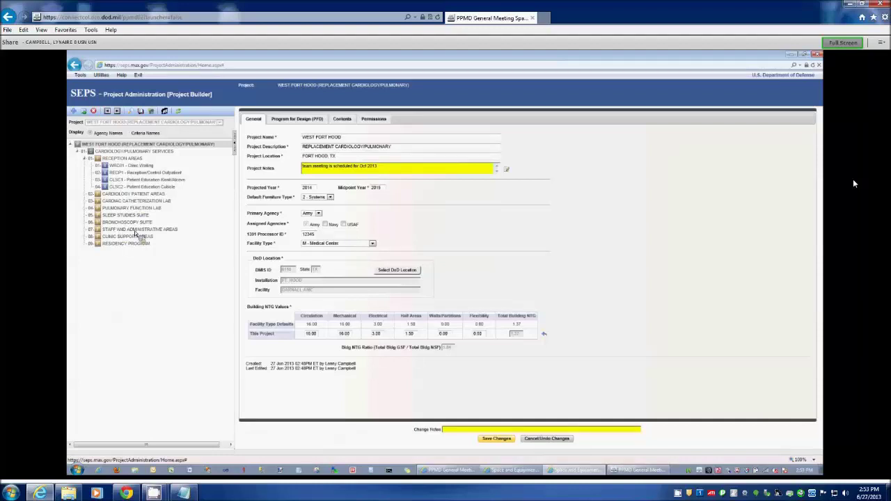
{"action": "left_click", "coordinate": [507, 171]}
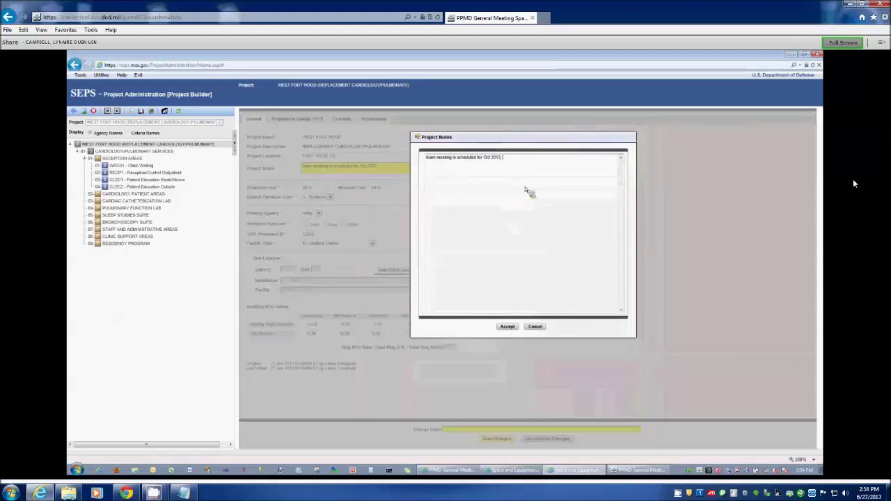
{"action": "type", "text": "ed for Oct 2013; message will be sent out 1 week prior"}
{"action": "left_click", "coordinate": [508, 327]}
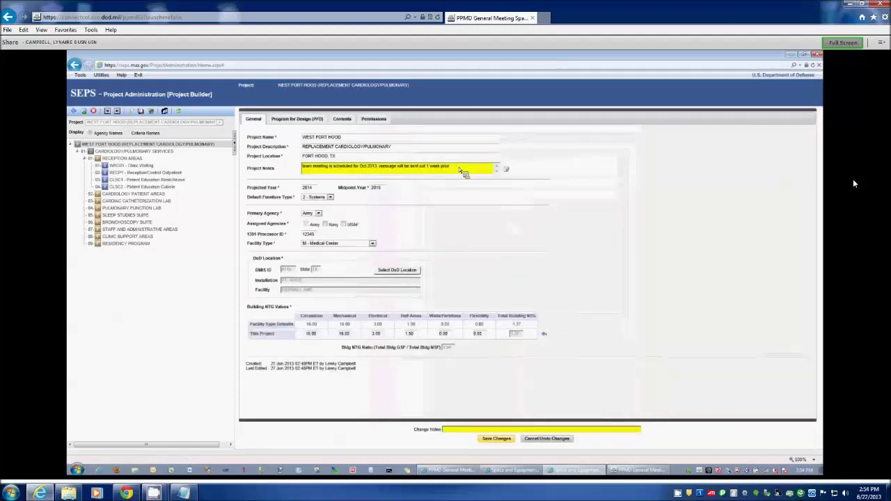
{"action": "left_click", "coordinate": [508, 171]}
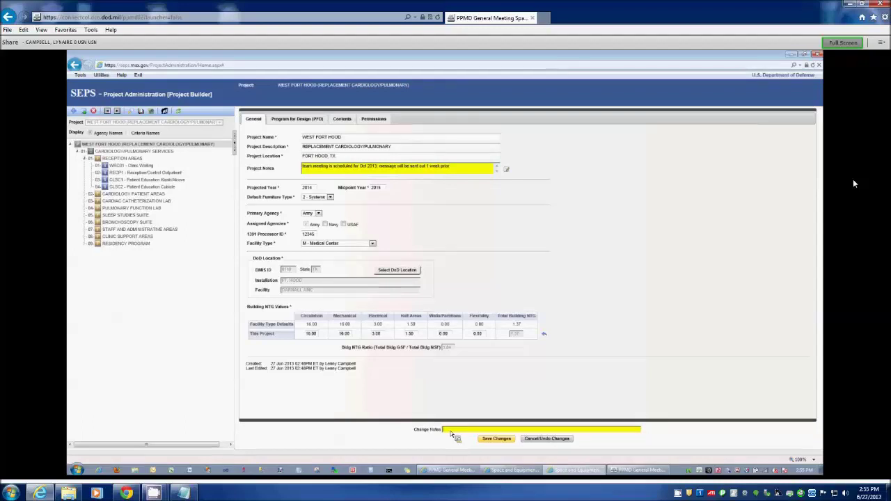
- Save the project with the change note "Added after telephone session on June 27" and review the project's change history
{"action": "type", "text": "dded alles"}
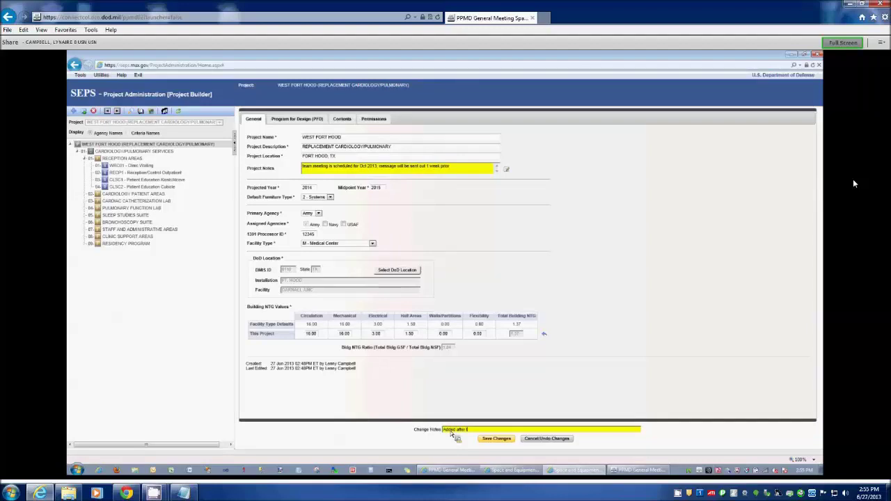
{"action": "type", "text": " telephone session on June 26"}
{"action": "key", "text": "BackSpace"}
{"action": "left_click", "coordinate": [500, 441]}
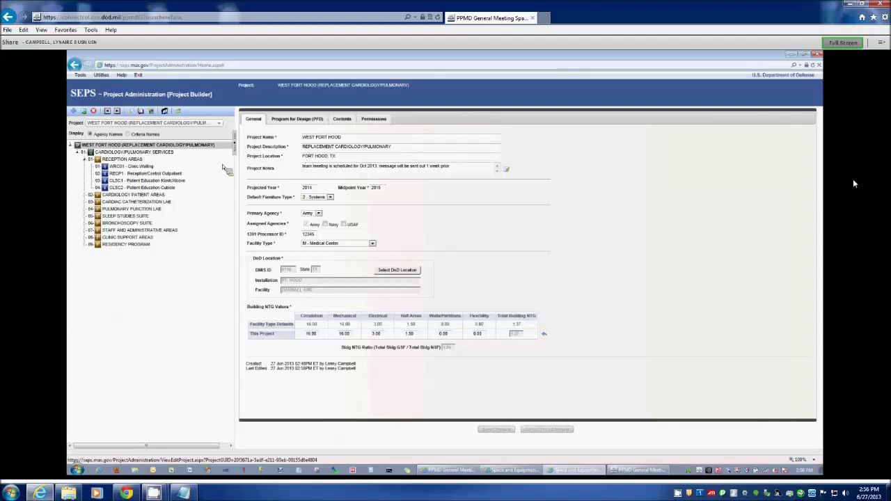
{"action": "left_click", "coordinate": [142, 113]}
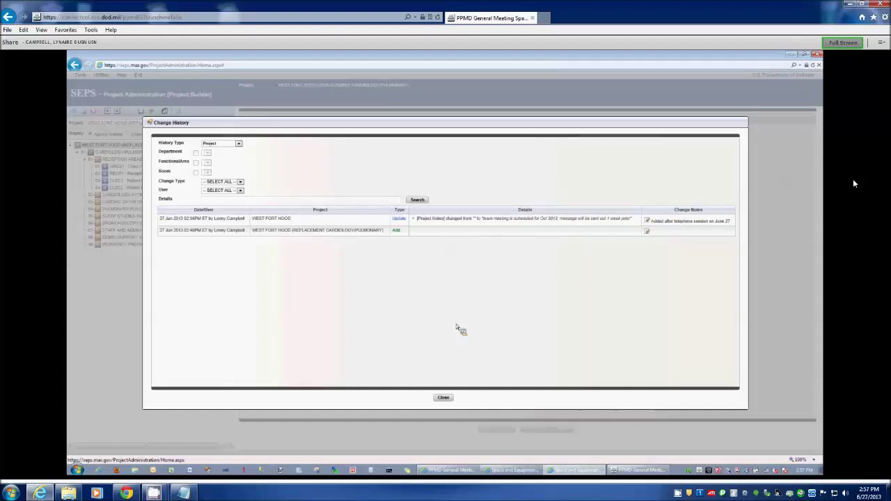
{"action": "left_click", "coordinate": [445, 398]}
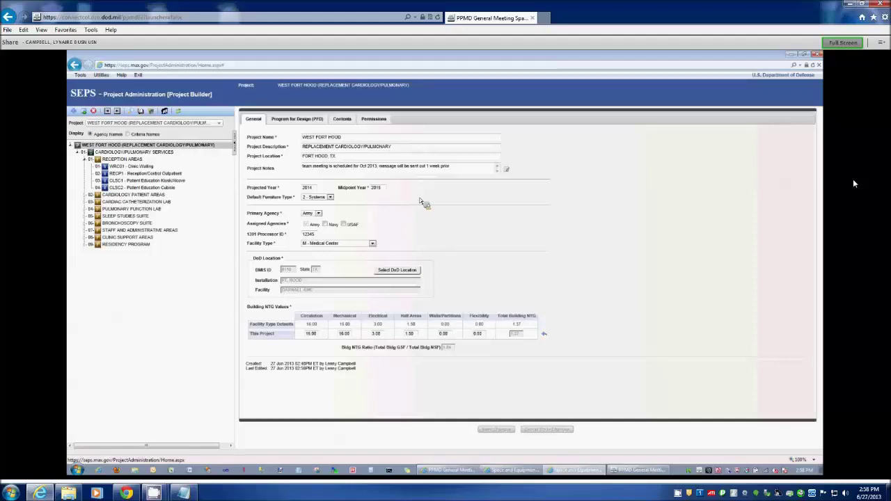
- Look through the status options offered for the project and for the CARDIOLOGY/PULMONARY SERVICES department
{"action": "right_click", "coordinate": [135, 147]}
{"action": "mouse_move", "coordinate": [132, 207]}
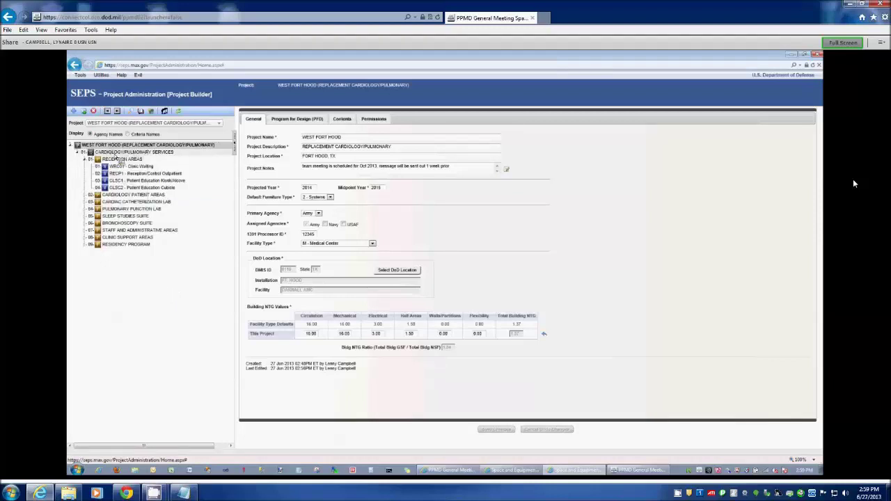
{"action": "left_click", "coordinate": [136, 152]}
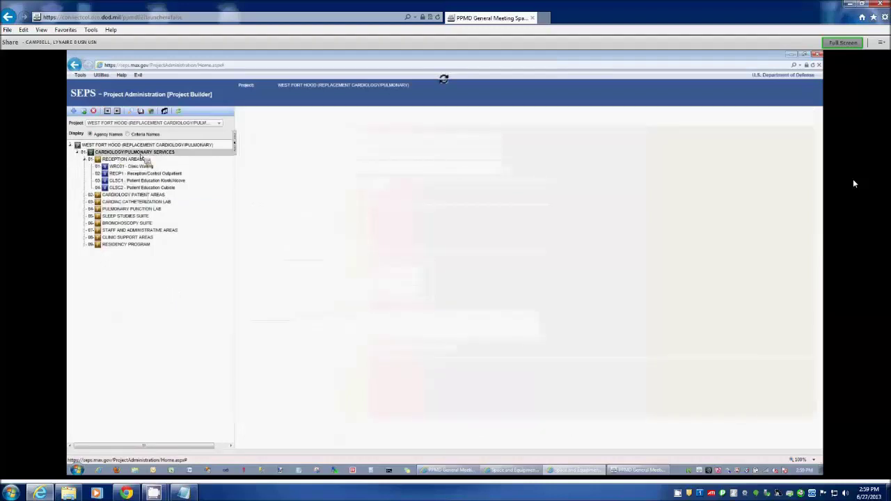
{"action": "right_click", "coordinate": [141, 154]}
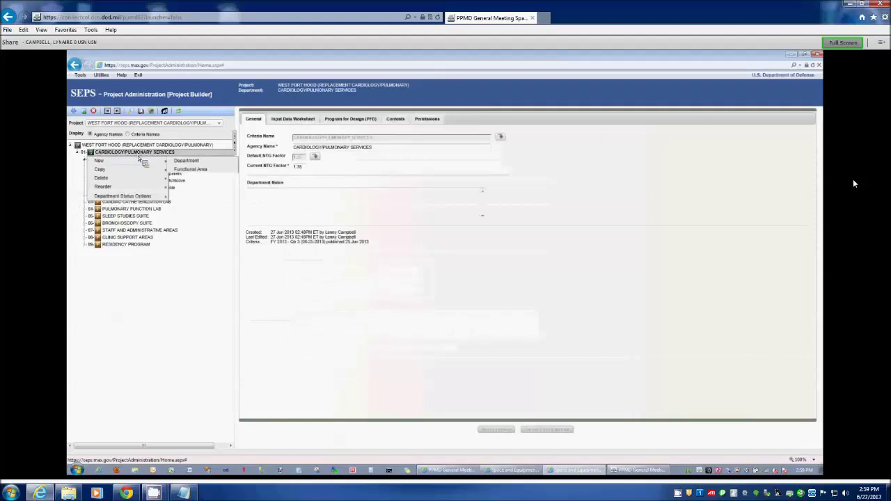
{"action": "mouse_move", "coordinate": [146, 198]}
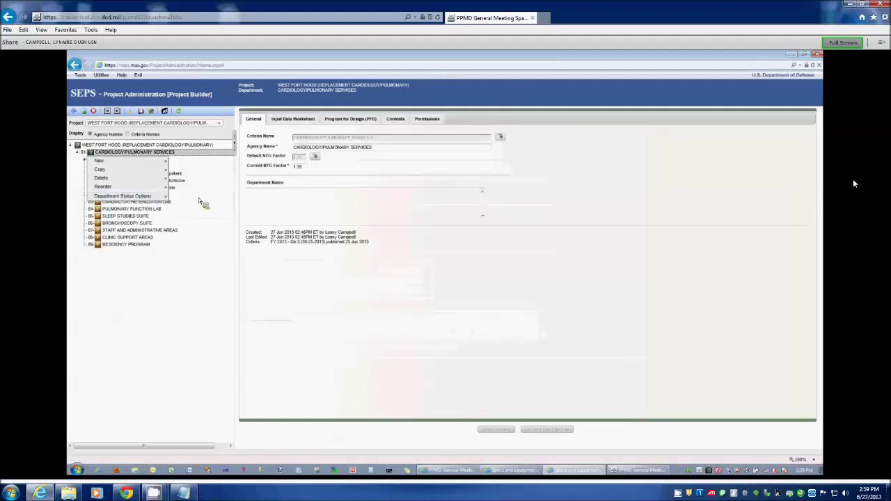
{"action": "left_click", "coordinate": [146, 275]}
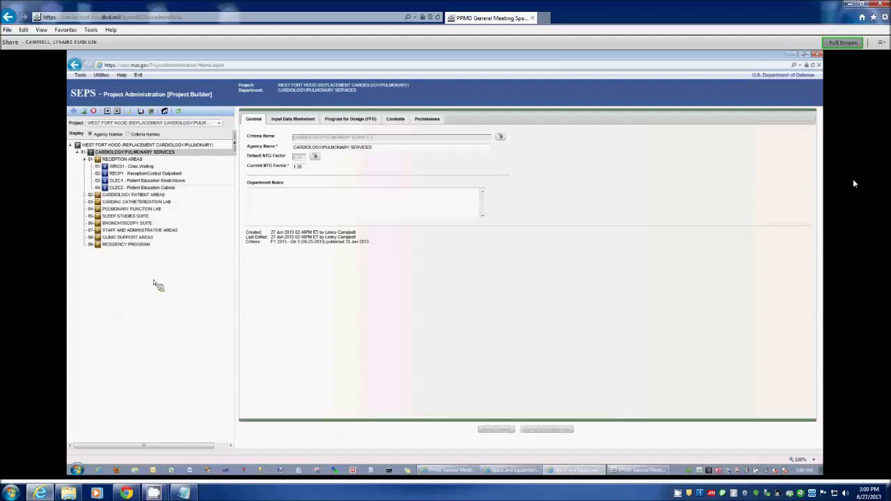
- Lock the WEST FORT HOOD project and check the lock status of its department and the WRC01 Clinic Waiting room
{"action": "left_click", "coordinate": [136, 145]}
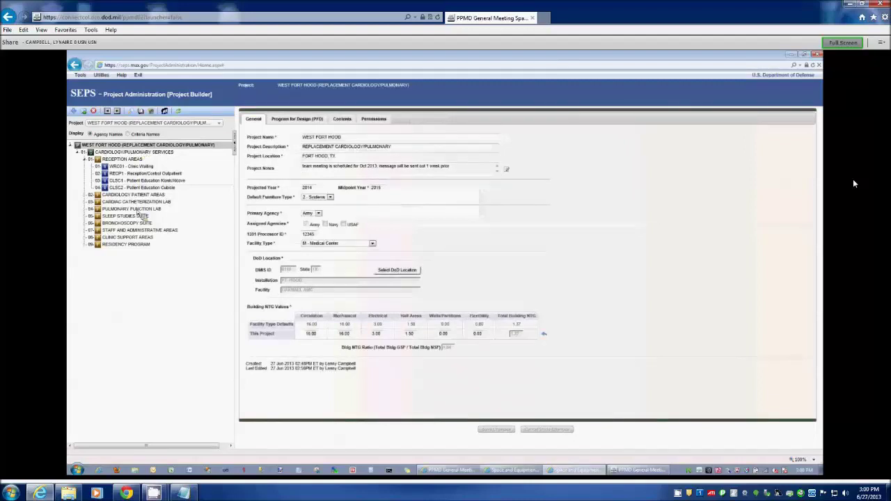
{"action": "right_click", "coordinate": [139, 213]}
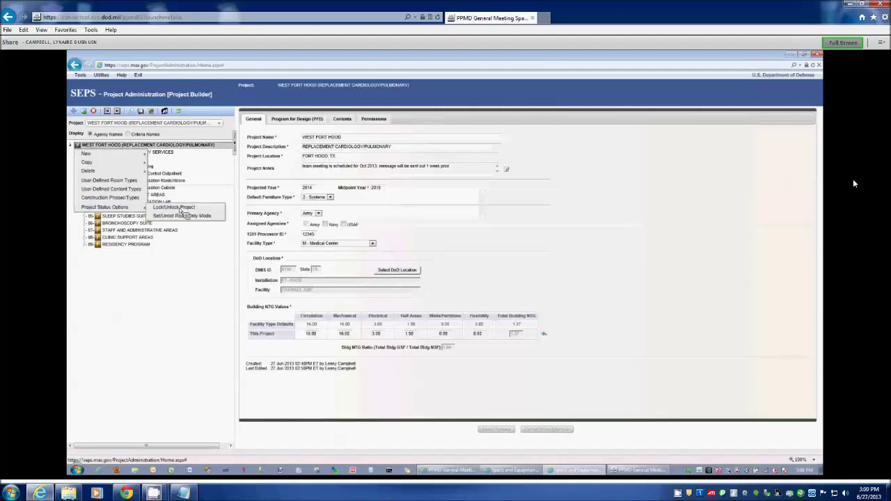
{"action": "left_click", "coordinate": [180, 208]}
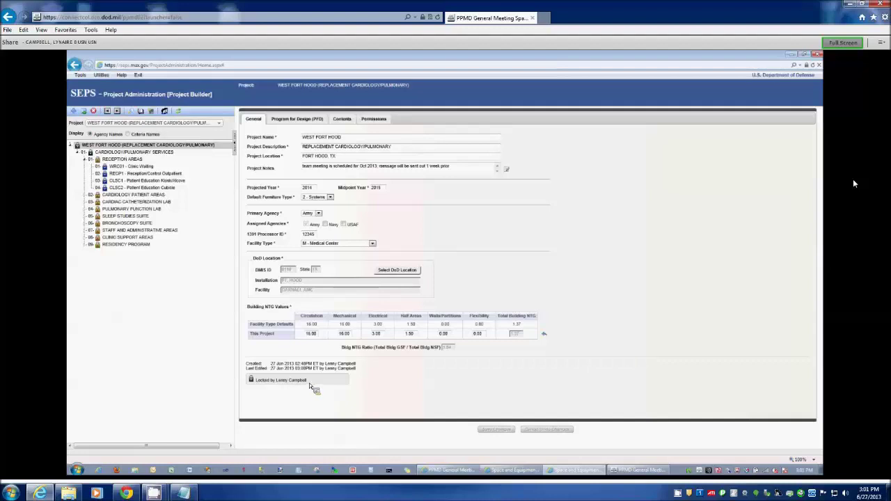
{"action": "left_click", "coordinate": [111, 153]}
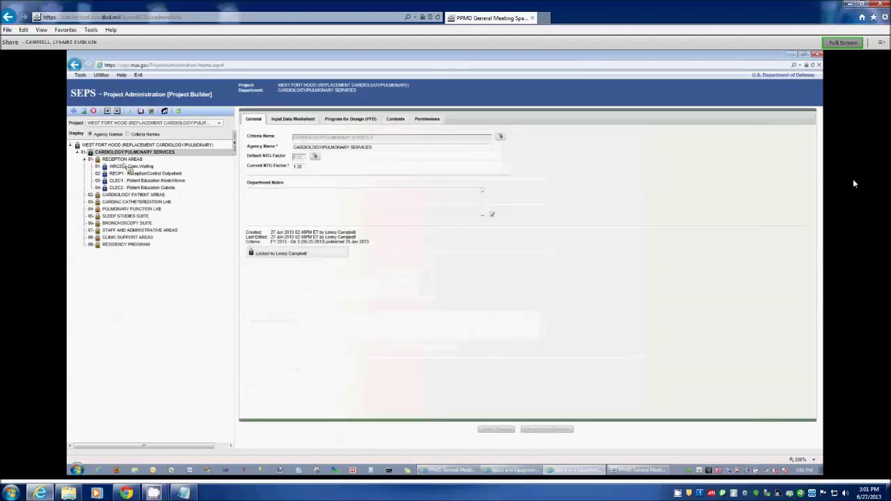
{"action": "left_click", "coordinate": [122, 168]}
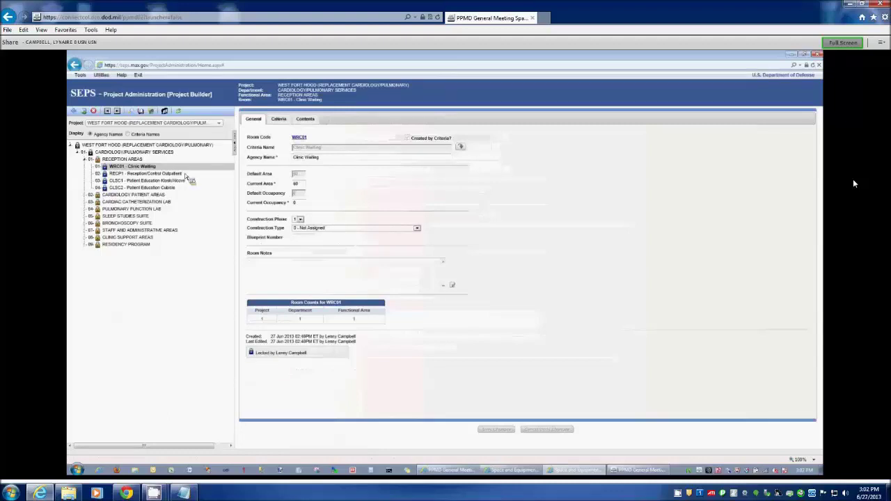
- Open the CARDIOLOGY/PULMONARY SERVICES input data worksheet and answer Yes to whether Cardiology Services will be provided
{"action": "left_click", "coordinate": [117, 154]}
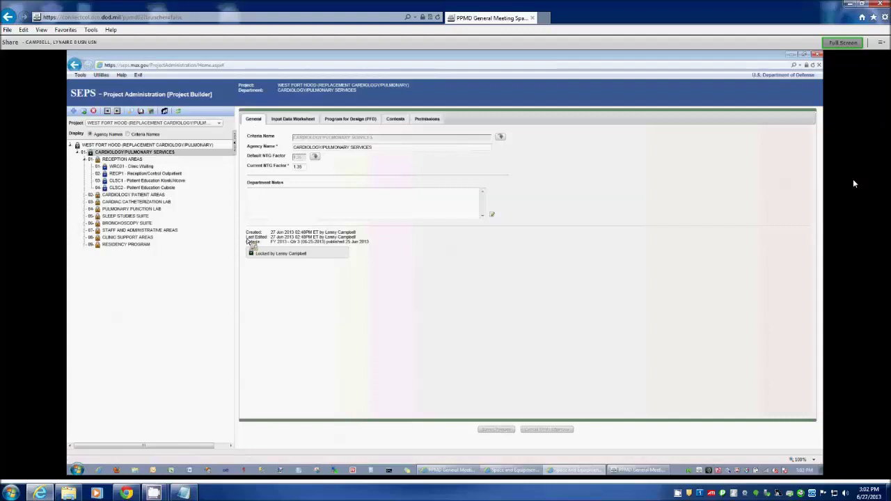
{"action": "left_click", "coordinate": [295, 120]}
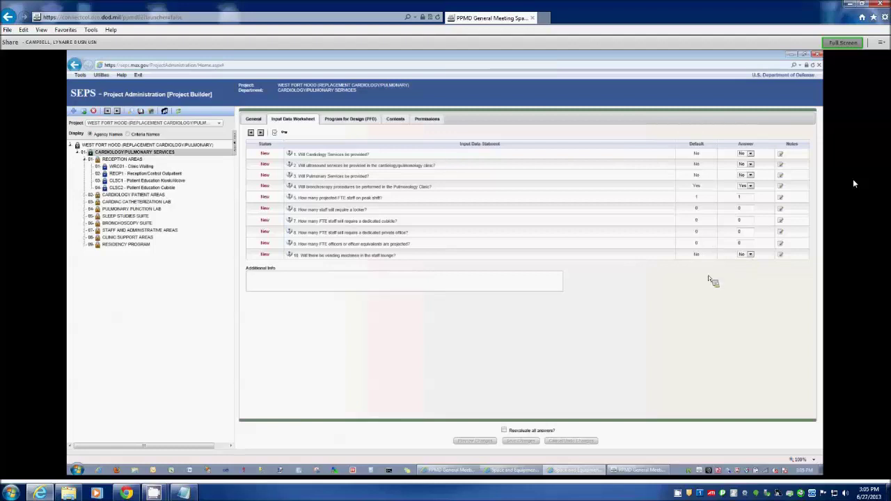
{"action": "left_click", "coordinate": [752, 154]}
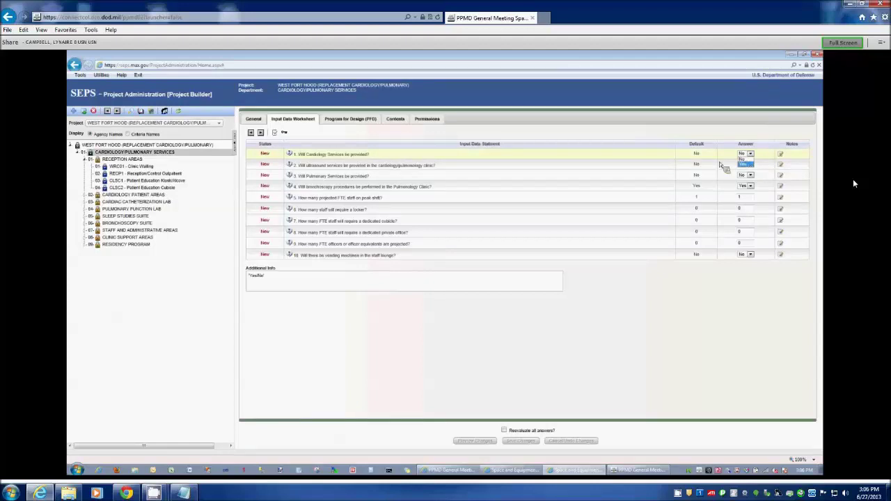
{"action": "left_click", "coordinate": [411, 165]}
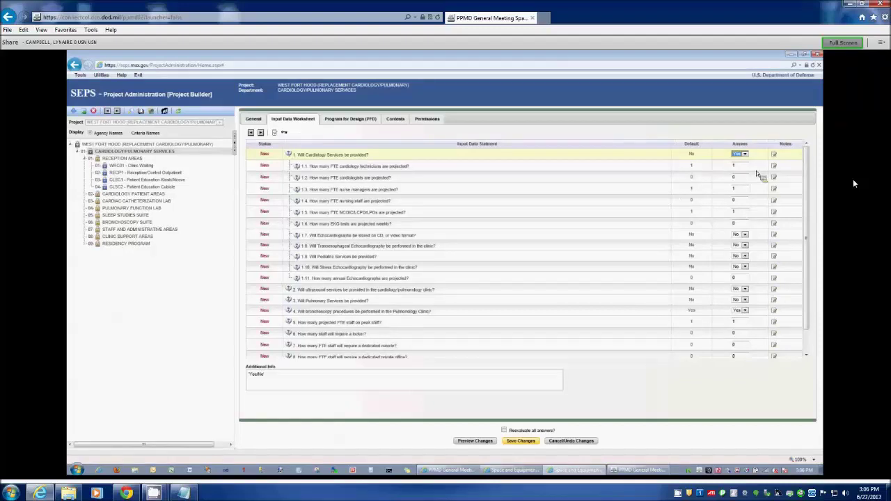
- Set the projected FTE counts to 2 cardiology technicians, 1 cardiologist, 1 nurse manager and 2 nursing staff
{"action": "key", "text": "Tab"}
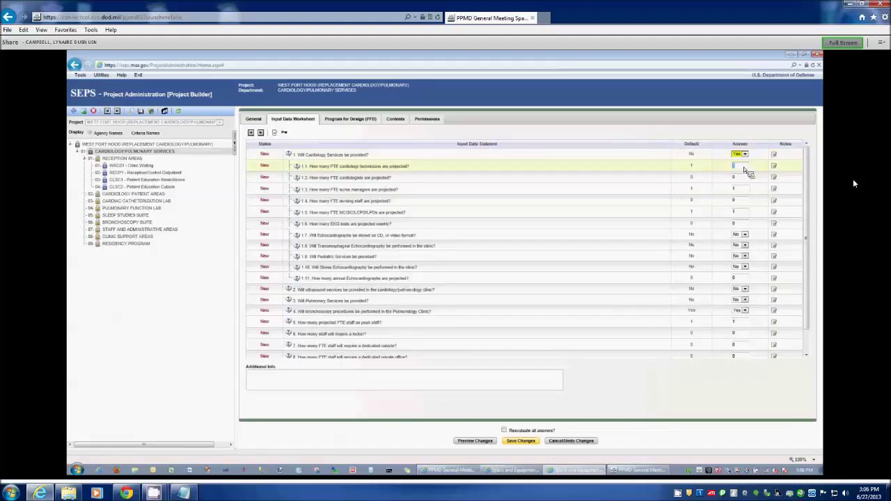
{"action": "type", "text": "2"}
{"action": "key", "text": "Tab"}
{"action": "type", "text": "1"}
{"action": "key", "text": "Tab"}
{"action": "type", "text": "1"}
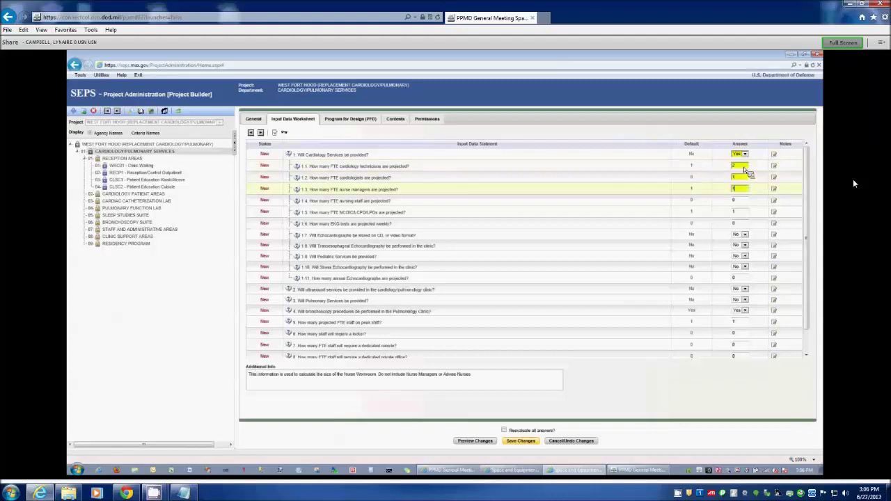
{"action": "key", "text": "Tab"}
{"action": "type", "text": "2"}
- Set the projected NCOIC/LCPO/LPOs to 1 and weekly EKG tests to 25, and answer Yes for Pediatric Services
{"action": "key", "text": "Tab"}
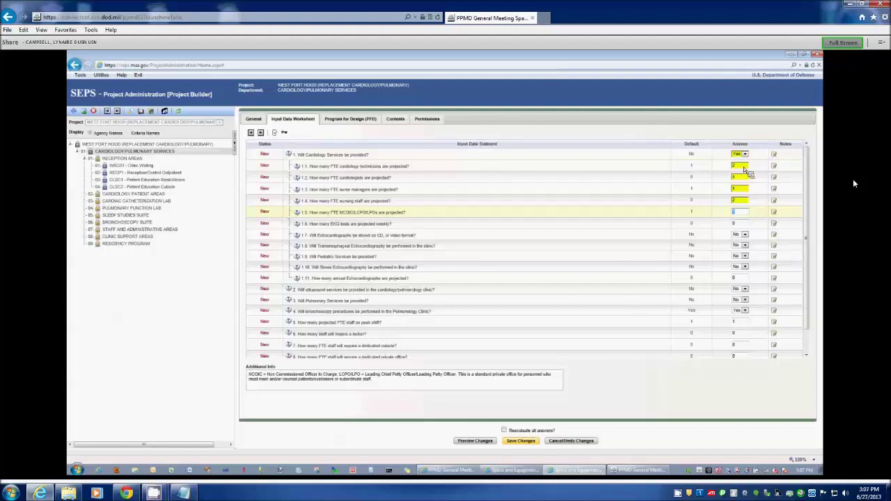
{"action": "type", "text": "1"}
{"action": "key", "text": "Tab"}
{"action": "type", "text": "25"}
{"action": "key", "text": "Tab"}
{"action": "key", "text": "Tab"}
{"action": "key", "text": "Tab"}
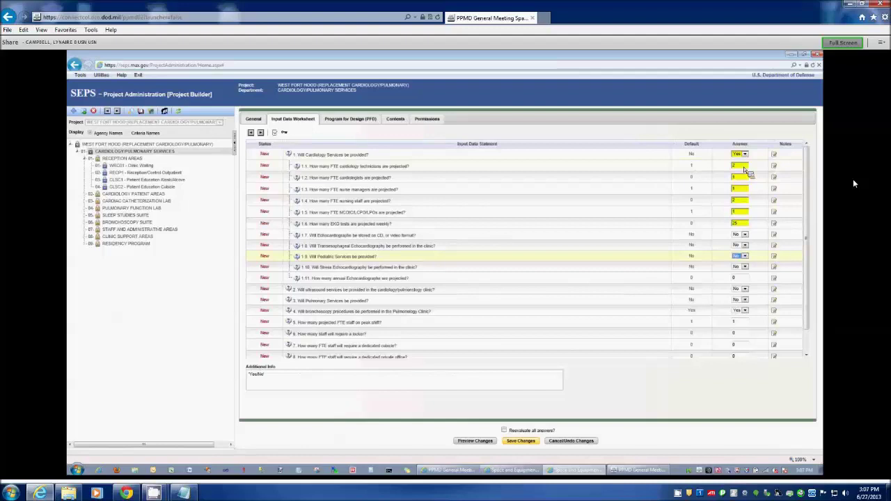
{"action": "key", "text": "y"}
- Answer Yes to providing ultrasound services in the cardiology/pulmonology clinic and Yes to providing Pulmonary Services
{"action": "key", "text": "Tab"}
{"action": "key", "text": "Tab"}
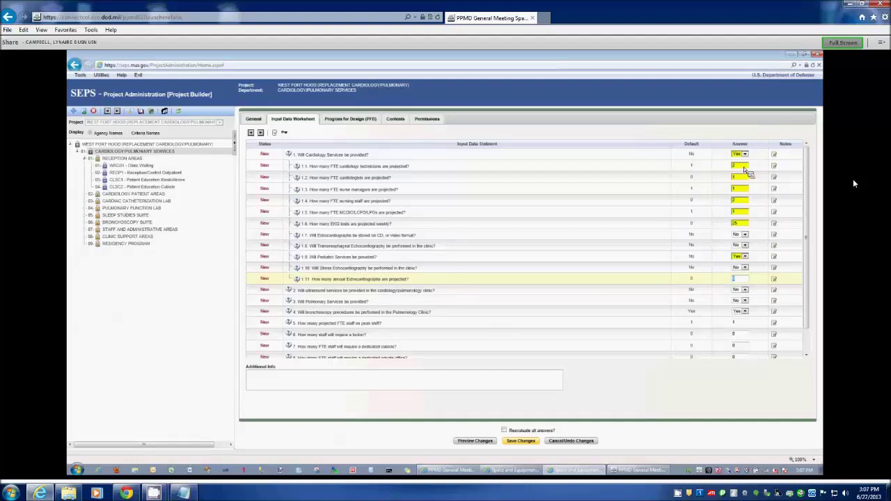
{"action": "key", "text": "Tab"}
{"action": "key", "text": "y"}
{"action": "key", "text": "Tab"}
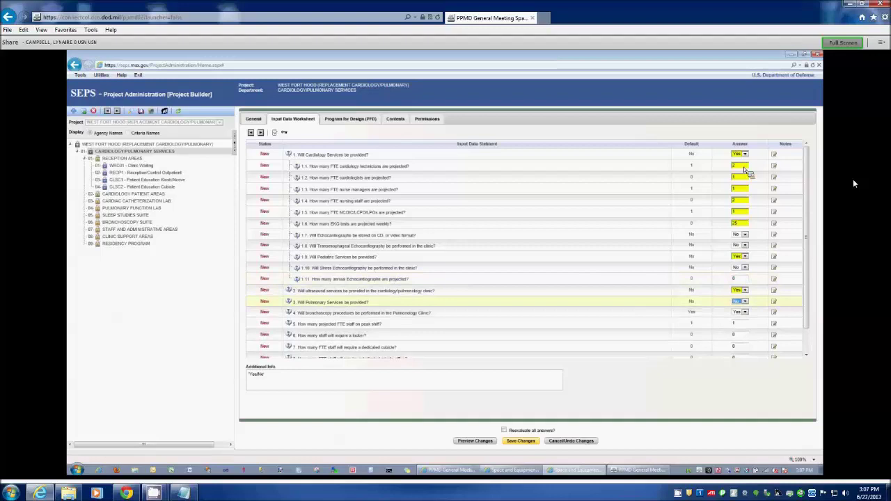
{"action": "key", "text": "y"}
- Set Pulmonary Services to 4 pulmonary technicians, 35 weekly inhalation treatments, 1 pulmonologist and 4 home care coordinators
{"action": "key", "text": "Tab"}
{"action": "type", "text": "4"}
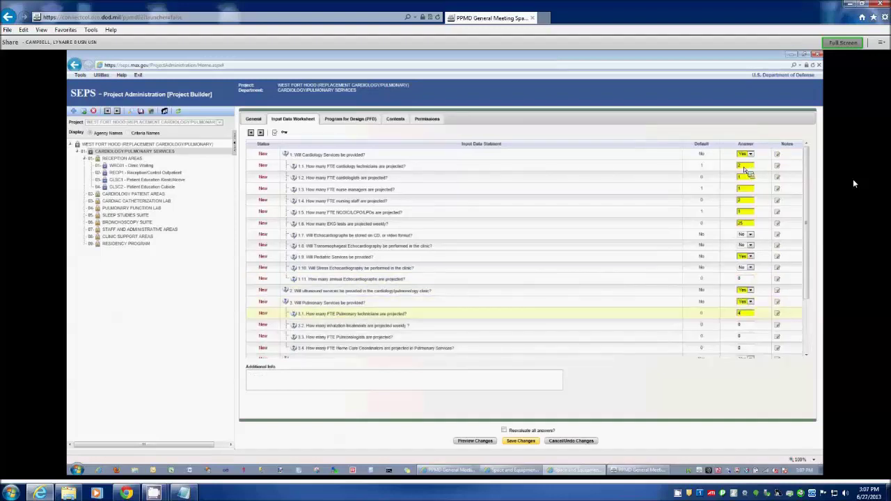
{"action": "key", "text": "Tab"}
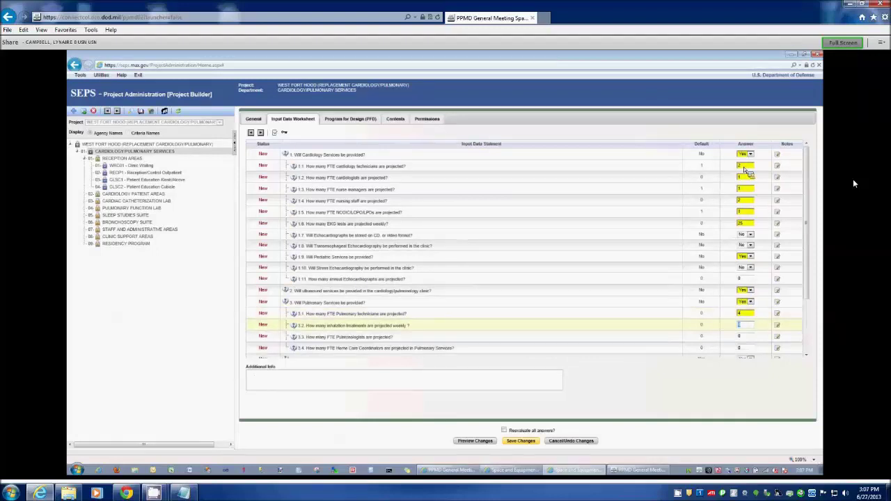
{"action": "type", "text": "35"}
{"action": "key", "text": "Tab"}
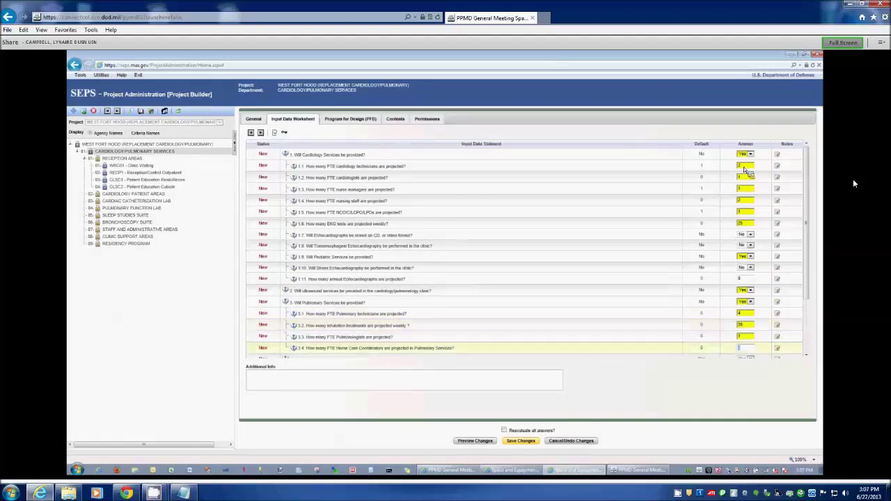
{"action": "type", "text": "1"}
{"action": "key", "text": "Tab"}
{"action": "type", "text": "4"}
- Answer Yes to bronchoscopy procedures and set peak-shift staff to 8, staff needing lockers to 2, dedicated cubicles to 3 and private offices to 3
{"action": "key", "text": "Tab"}
{"action": "key", "text": "y"}
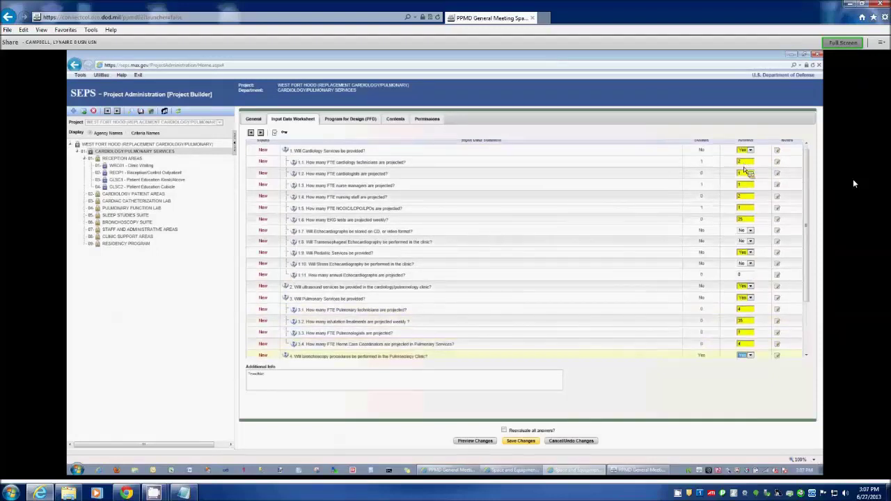
{"action": "key", "text": "Tab"}
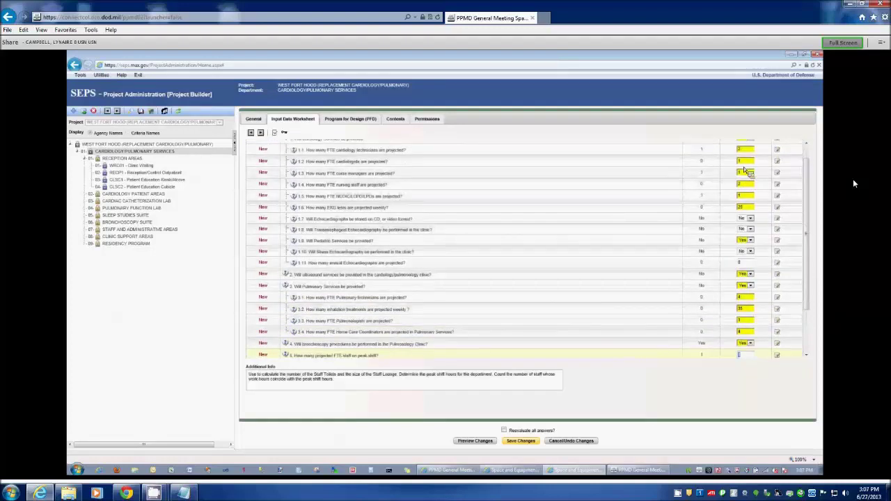
{"action": "type", "text": "8"}
{"action": "key", "text": "Tab"}
{"action": "type", "text": "2"}
{"action": "key", "text": "Tab"}
{"action": "type", "text": "3"}
{"action": "key", "text": "Tab"}
{"action": "type", "text": "3"}
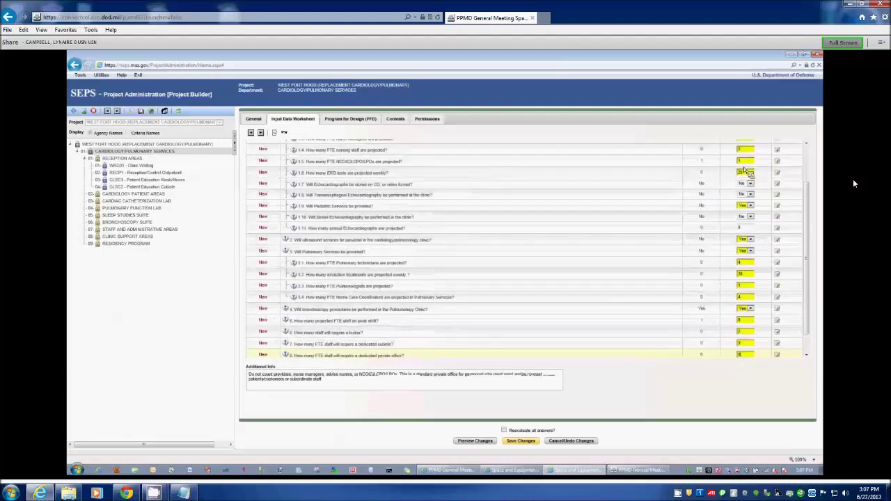
- Set the projected FTE officers or officer equivalents to 2, answer Yes to staff lounge vending machines, and save the worksheet
{"action": "key", "text": "Tab"}
{"action": "type", "text": "2"}
{"action": "key", "text": "Tab"}
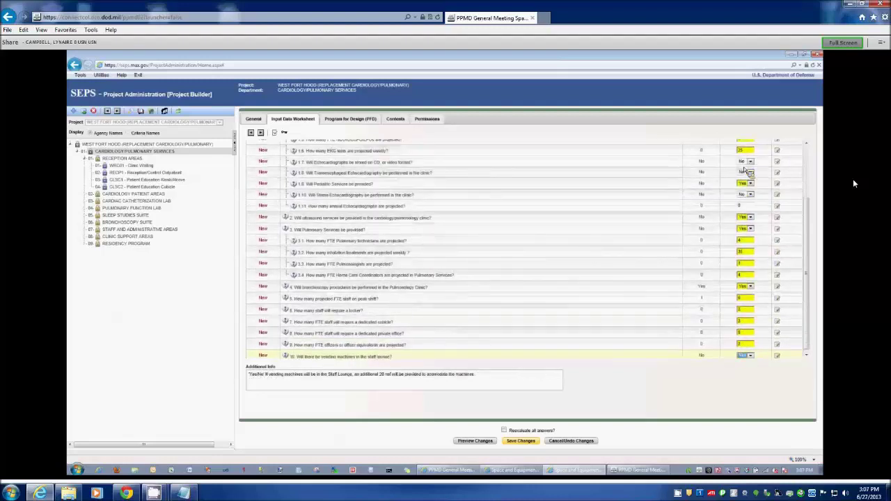
{"action": "left_click", "coordinate": [547, 275]}
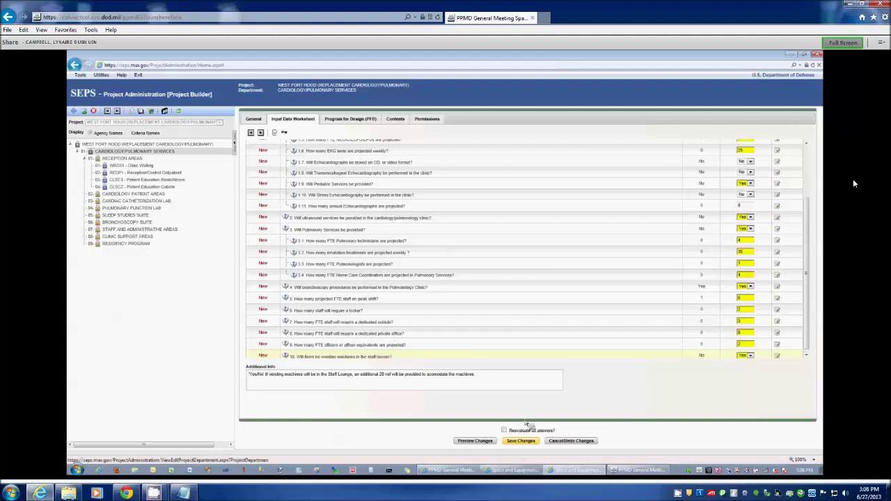
{"action": "left_click", "coordinate": [526, 444]}
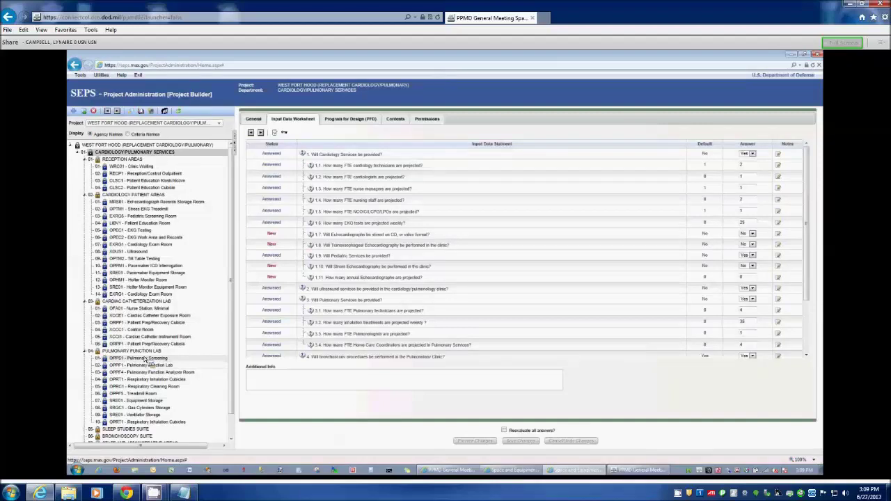
- Change the ultrasound services answer to No, and set weekly inhalation treatments to 90 and projected pulmonologists to 2
{"action": "left_click", "coordinate": [146, 359]}
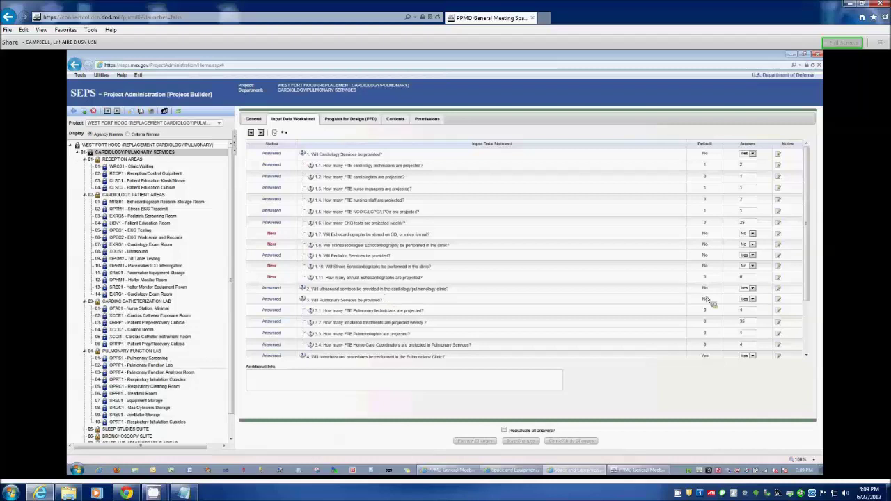
{"action": "left_click", "coordinate": [751, 298]}
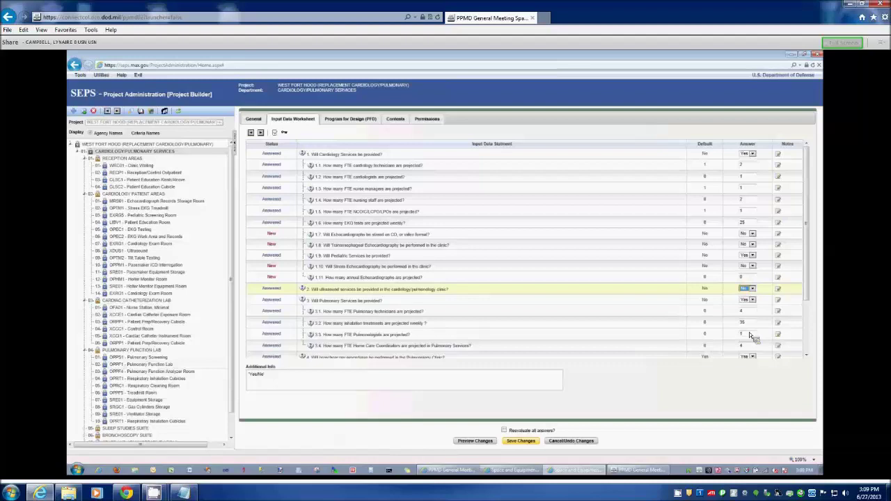
{"action": "key", "text": "Tab"}
{"action": "key", "text": "Tab"}
{"action": "key", "text": "Tab"}
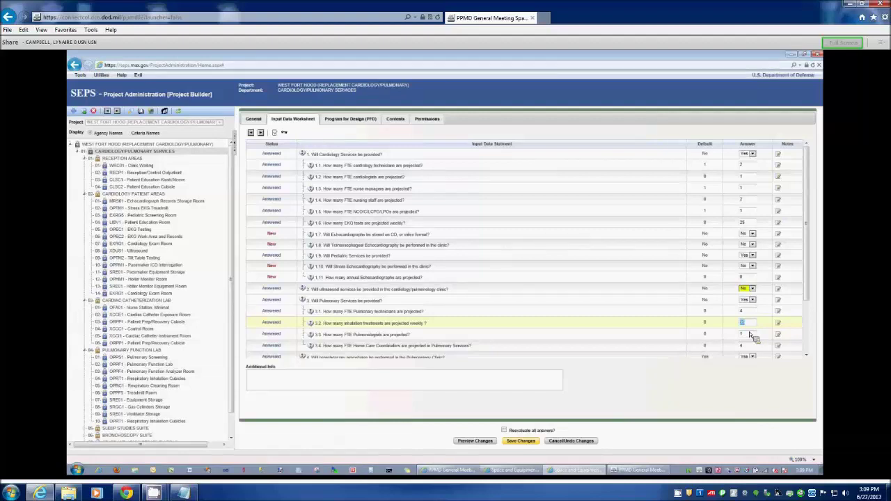
{"action": "type", "text": "60"}
{"action": "left_click", "coordinate": [750, 335]}
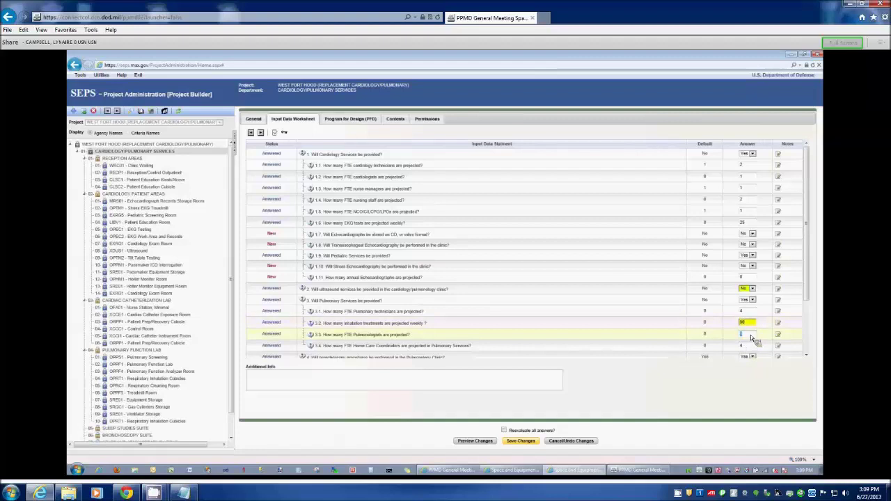
{"action": "type", "text": "2"}
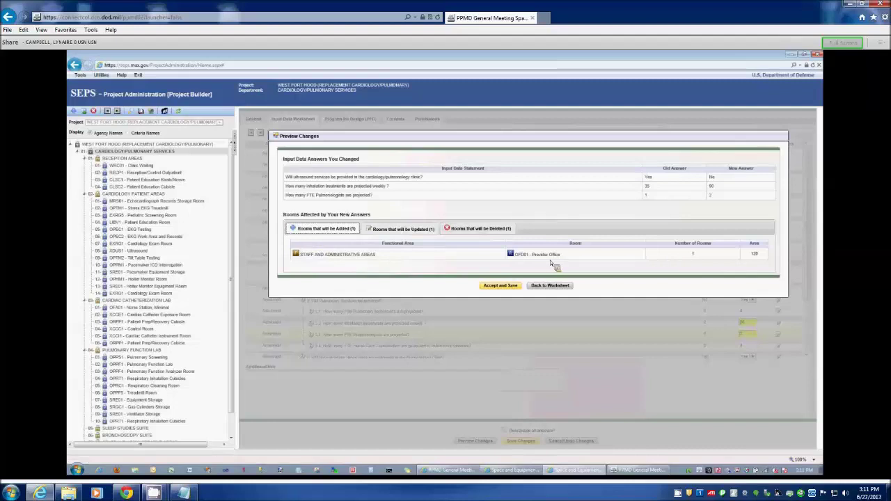
- Check the rooms affected by updates and deletions in the change preview, then return to the worksheet and save the changed answers
{"action": "left_click", "coordinate": [390, 230]}
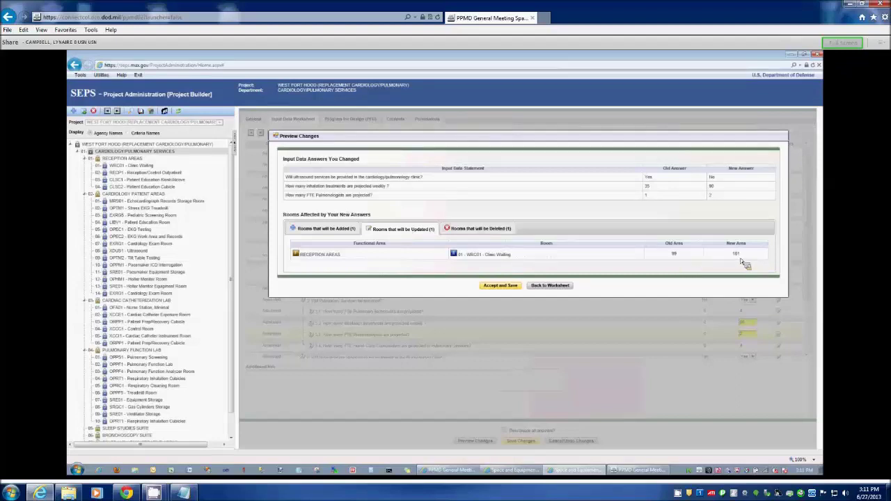
{"action": "left_click", "coordinate": [481, 230]}
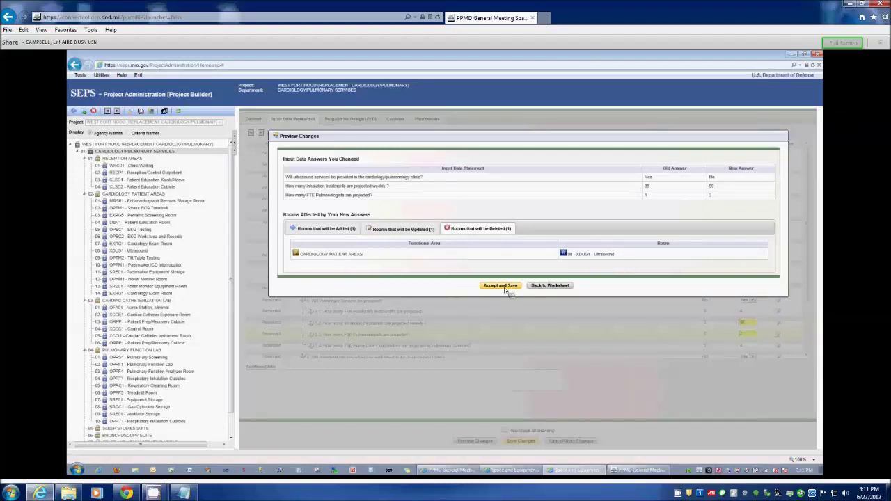
{"action": "left_click", "coordinate": [554, 288]}
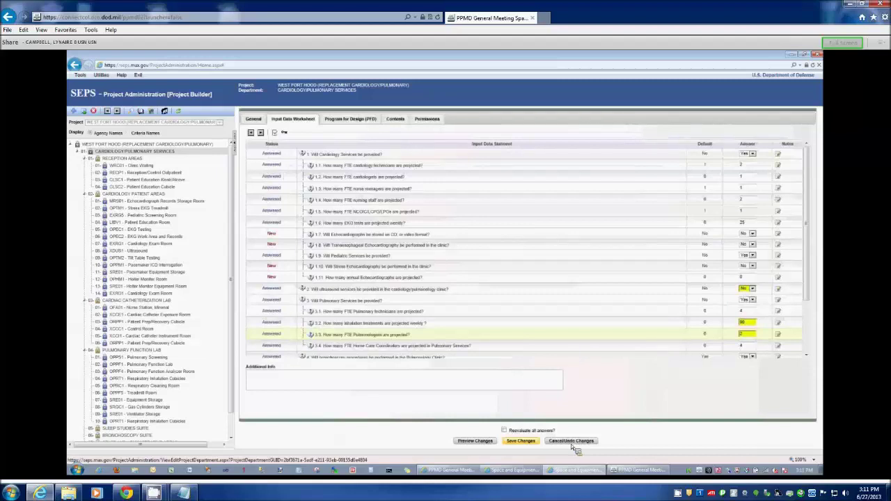
{"action": "left_click", "coordinate": [522, 441]}
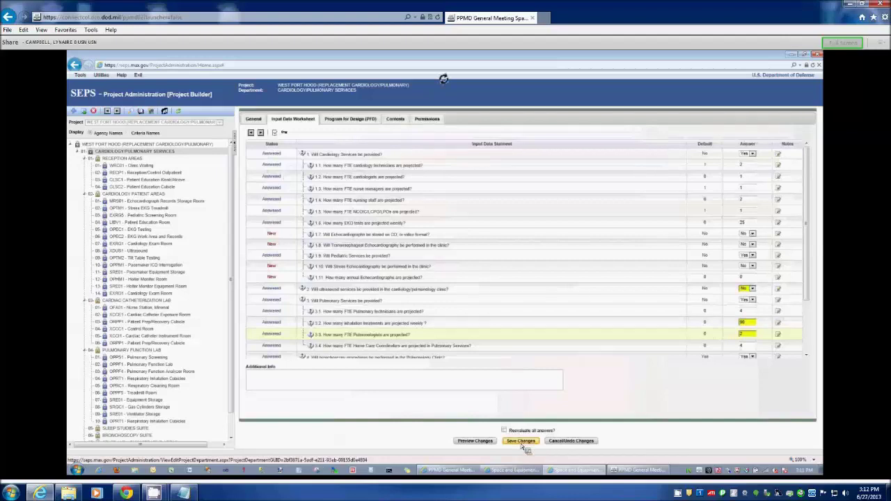
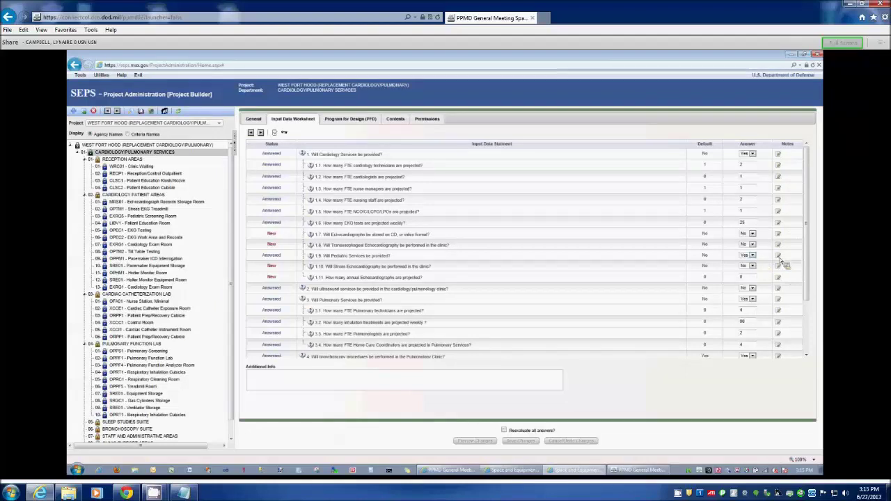
- Add the note "Will be revisited at a future date" to the Pediatric Services question and save the worksheet
{"action": "left_click", "coordinate": [779, 258]}
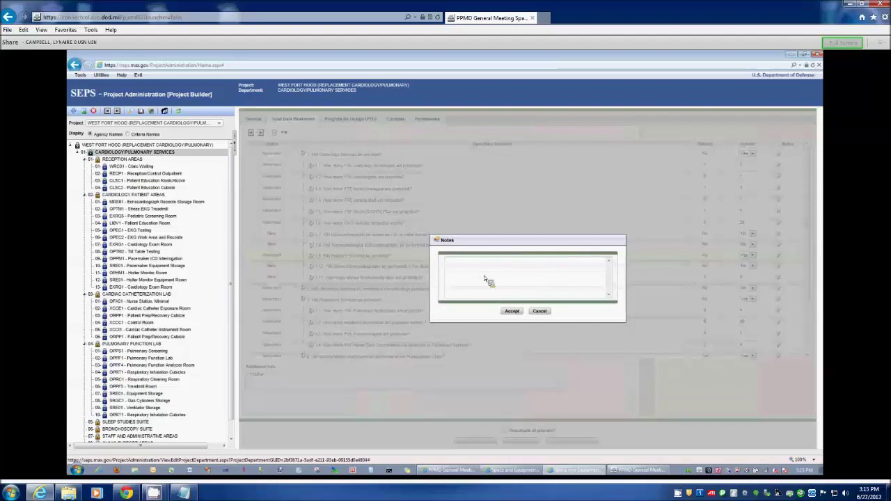
{"action": "type", "text": "Will be revisited at a future"}
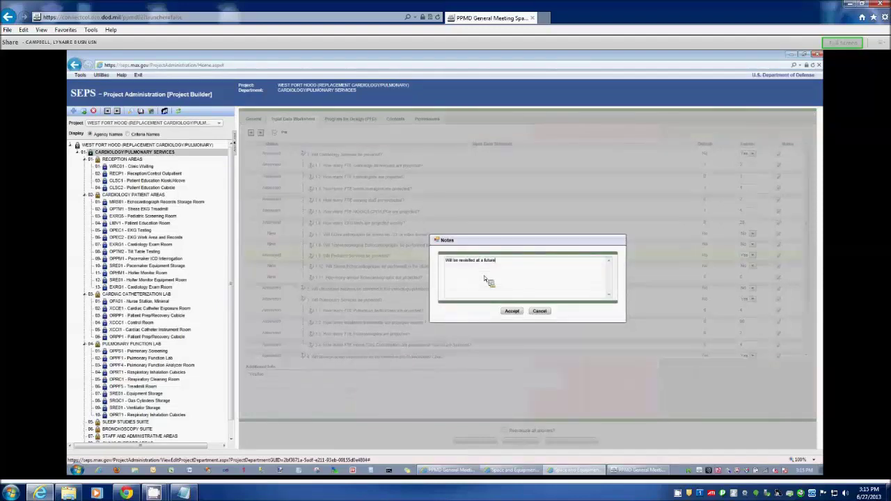
{"action": "type", "text": " date"}
{"action": "left_click", "coordinate": [515, 311]}
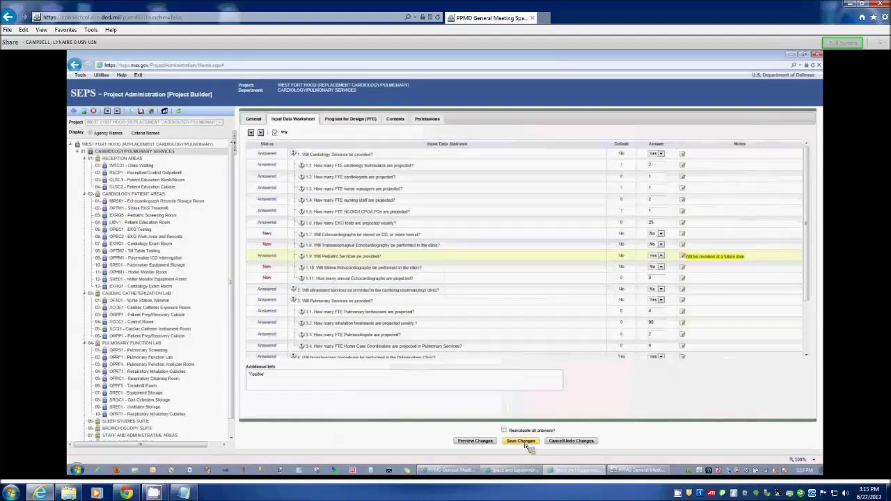
{"action": "left_click", "coordinate": [526, 443]}
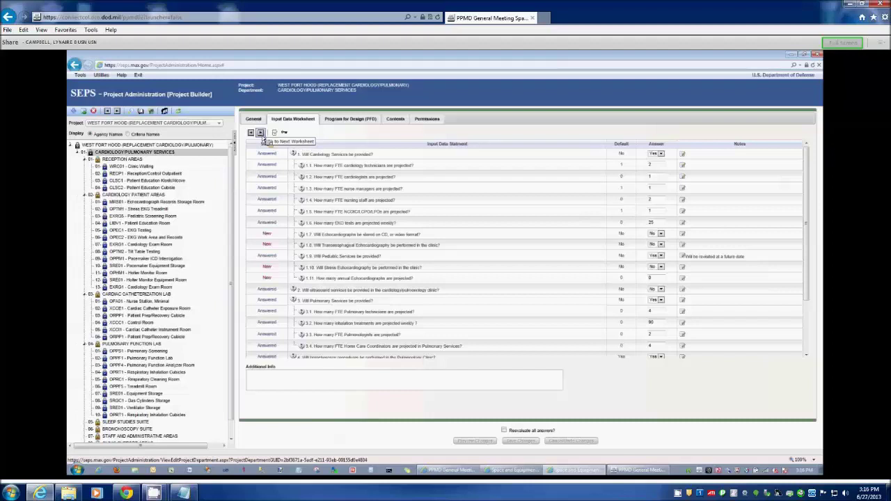
- Go to the next worksheet, Cardiology Patient Areas, set the annual stress EKGs to 1200 and save
{"action": "left_click", "coordinate": [262, 137]}
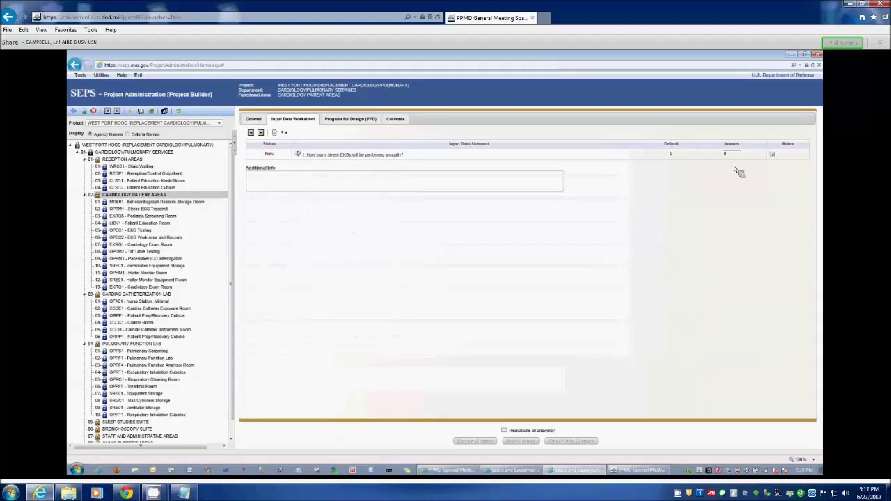
{"action": "type", "text": "1200"}
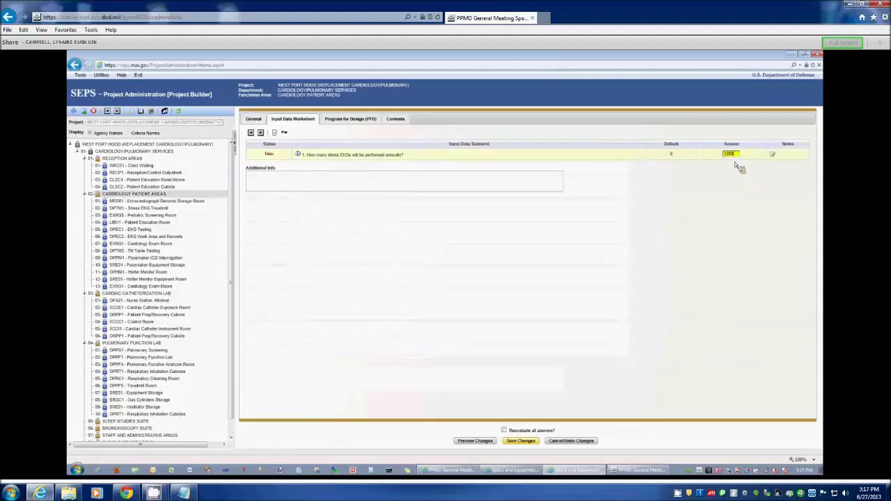
{"action": "left_click", "coordinate": [529, 442]}
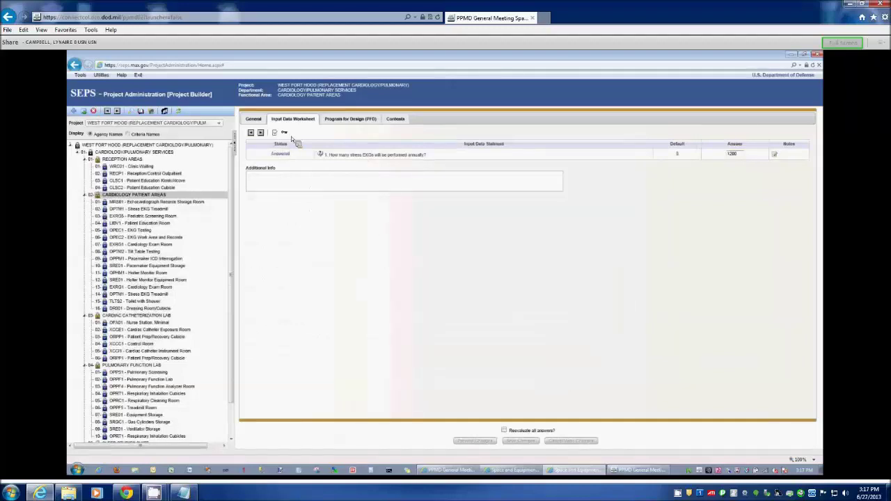
- Mark the Cardiology/Pulmonary Services worksheet complete, and discard the previewed No answer for Cardiology Services
{"action": "left_click", "coordinate": [133, 154]}
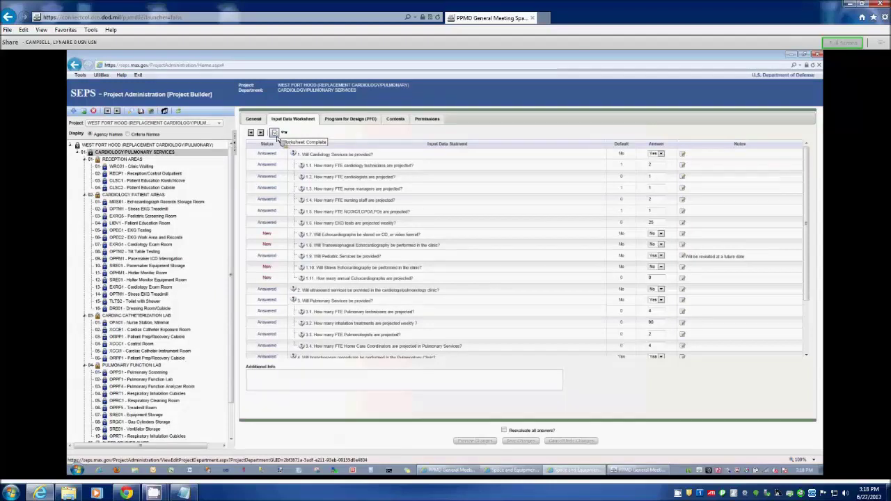
{"action": "left_click", "coordinate": [274, 133]}
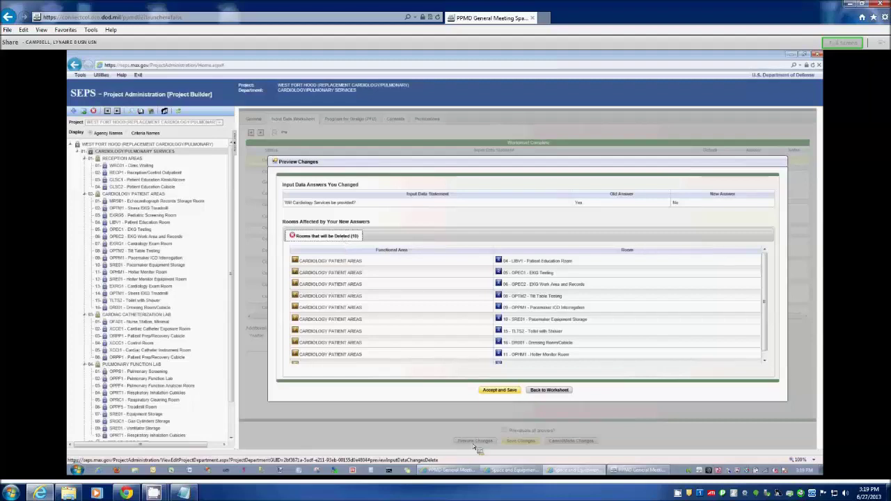
{"action": "left_click", "coordinate": [552, 391]}
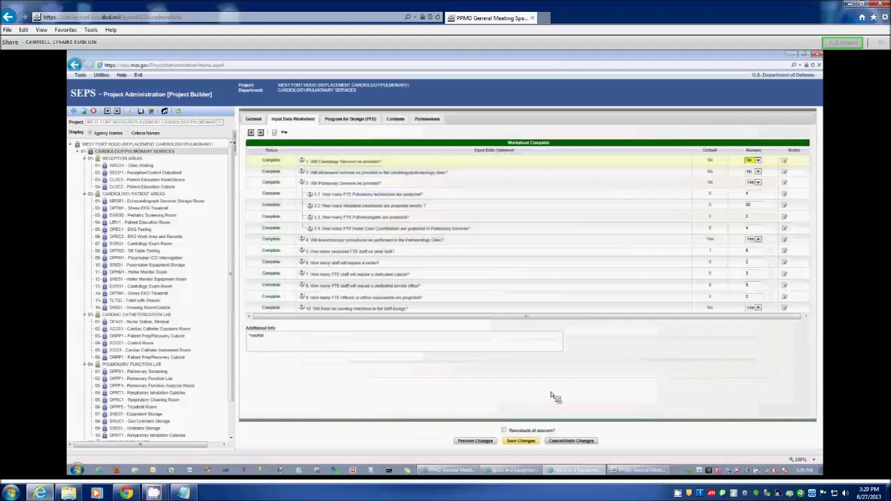
{"action": "left_click", "coordinate": [568, 441]}
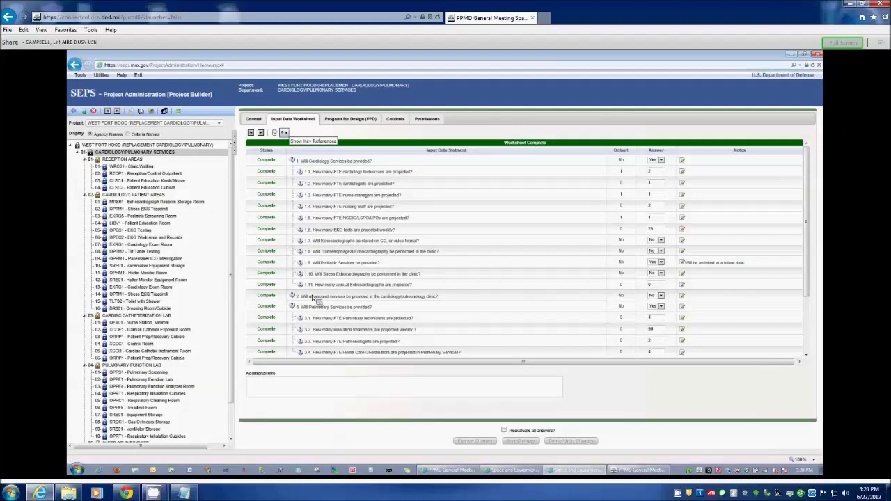
- Show the key references of the ultrasound services question and view its room criteria
{"action": "left_click", "coordinate": [365, 299]}
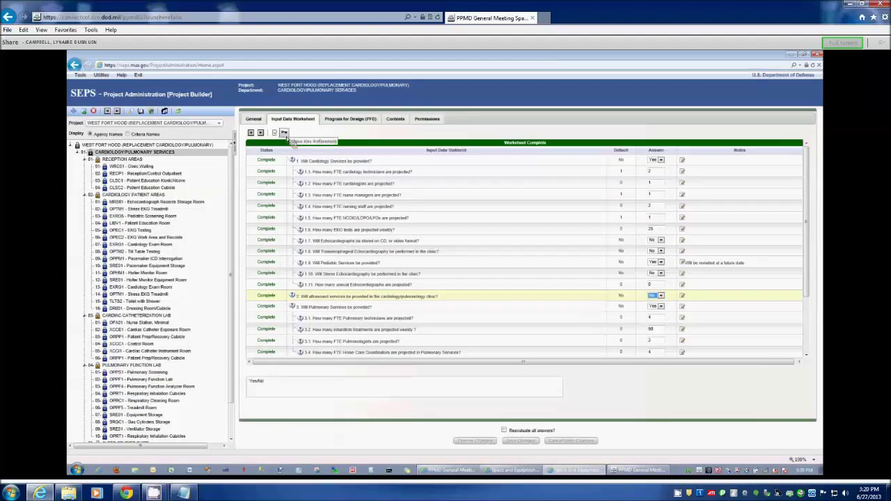
{"action": "left_click", "coordinate": [286, 135]}
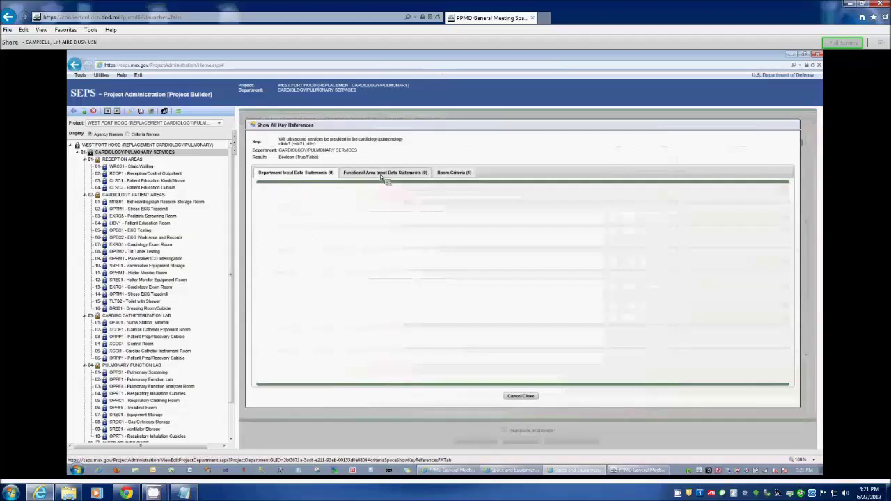
{"action": "left_click", "coordinate": [459, 175]}
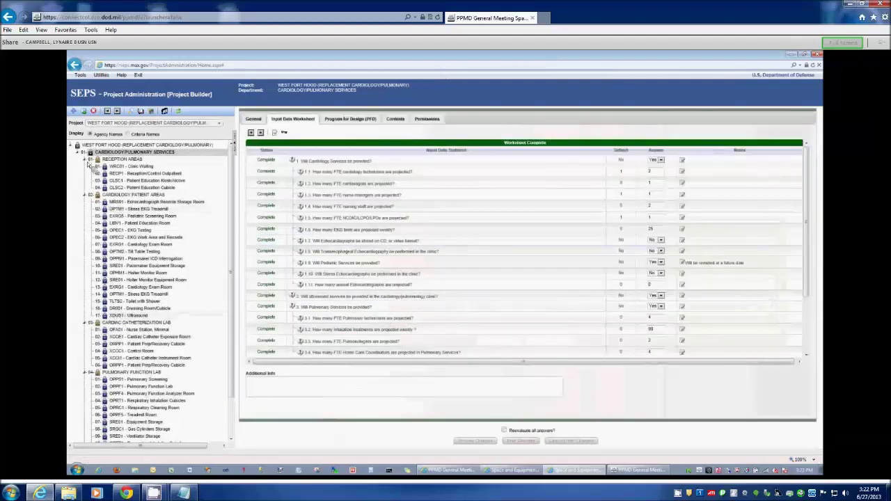
- Collapse the functional areas other than Cardiology Patient Areas, and compare the Program for Design at department and project level
{"action": "left_click", "coordinate": [85, 160]}
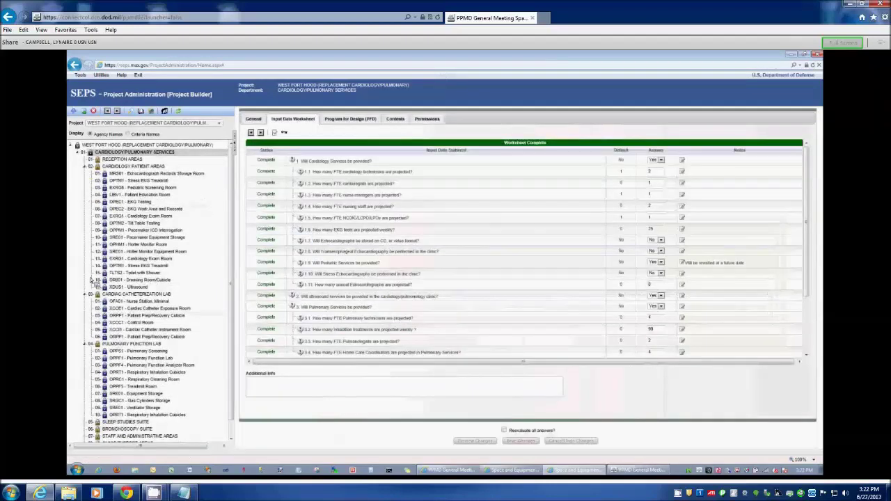
{"action": "left_click", "coordinate": [86, 295]}
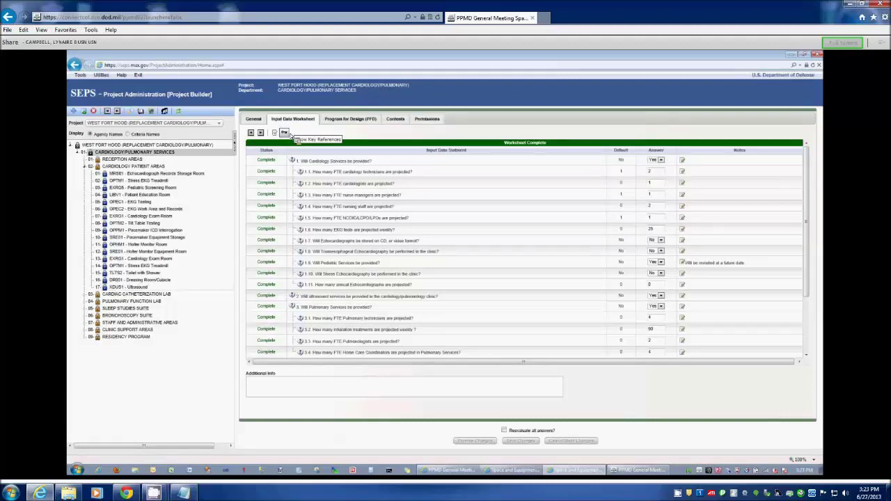
{"action": "left_click", "coordinate": [347, 120]}
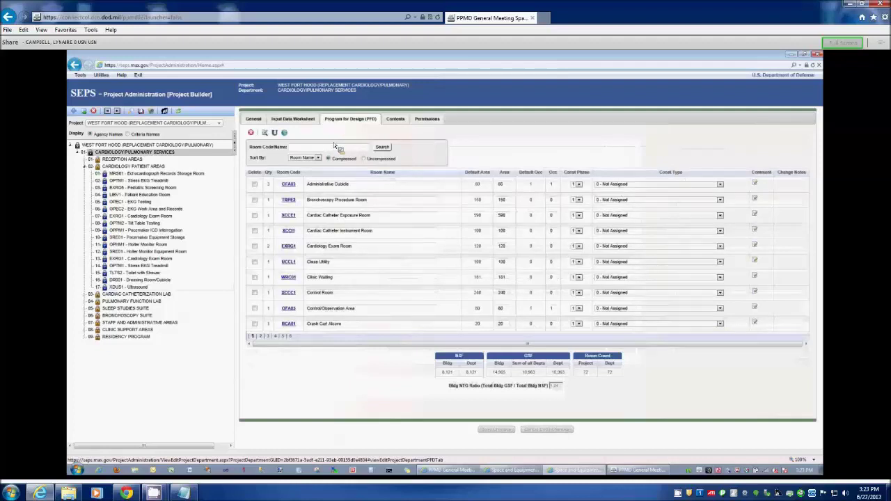
{"action": "left_click", "coordinate": [125, 145]}
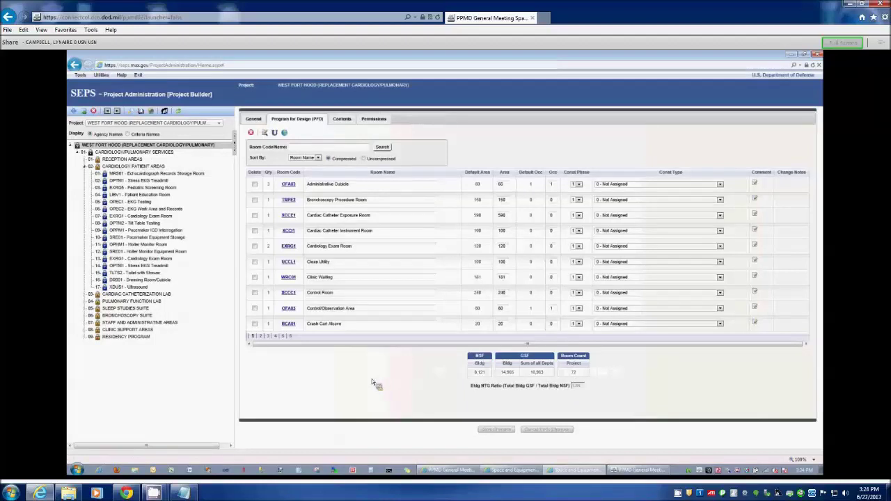
{"action": "left_click", "coordinate": [104, 153]}
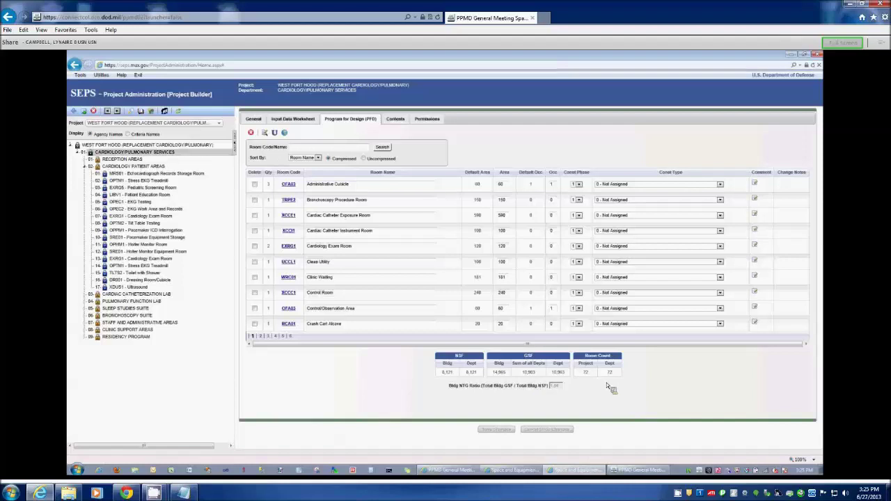
- View the Reception Areas' Program for Design and the Echocardiograph Records Storage Room's details, and return to the project-level Program for Design
{"action": "left_click", "coordinate": [119, 160]}
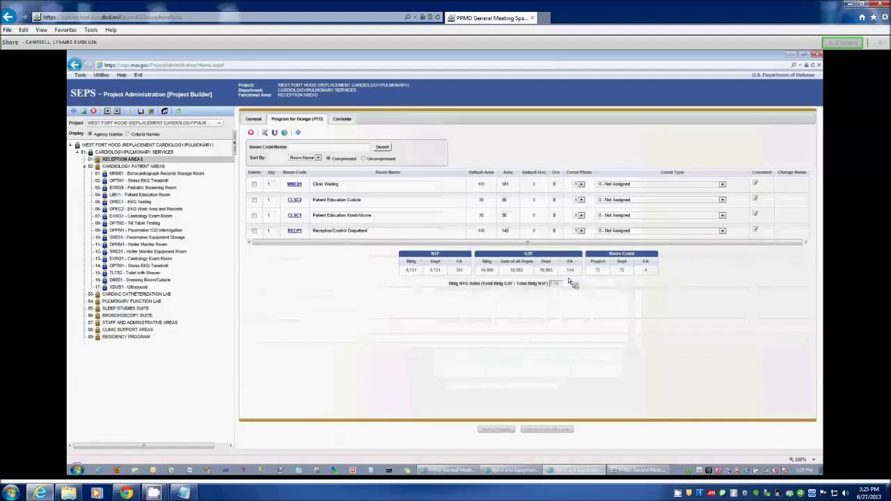
{"action": "left_click", "coordinate": [125, 174]}
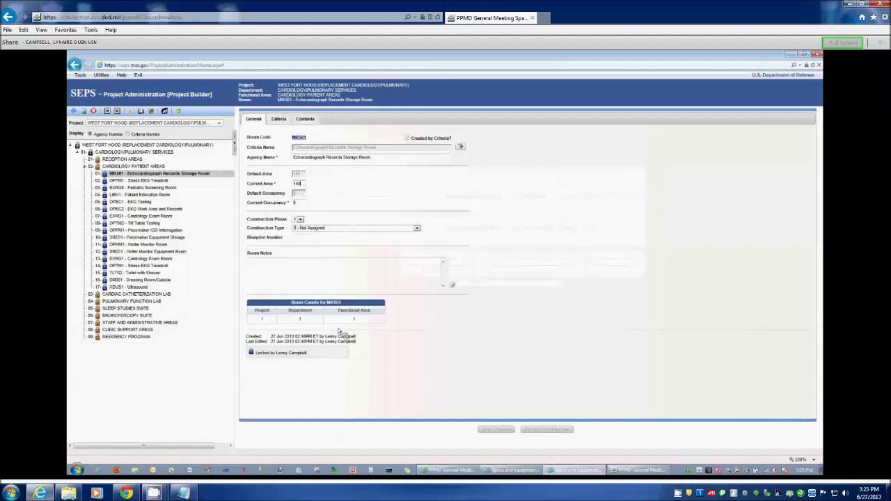
{"action": "left_click", "coordinate": [123, 145]}
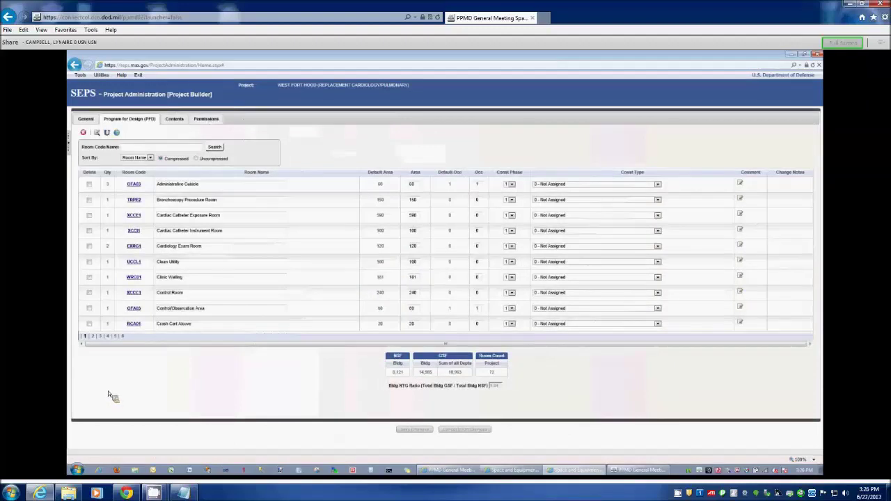
- Show the project tree again and compare the project's Program for Design in uncompressed and compressed views
{"action": "left_click", "coordinate": [71, 145]}
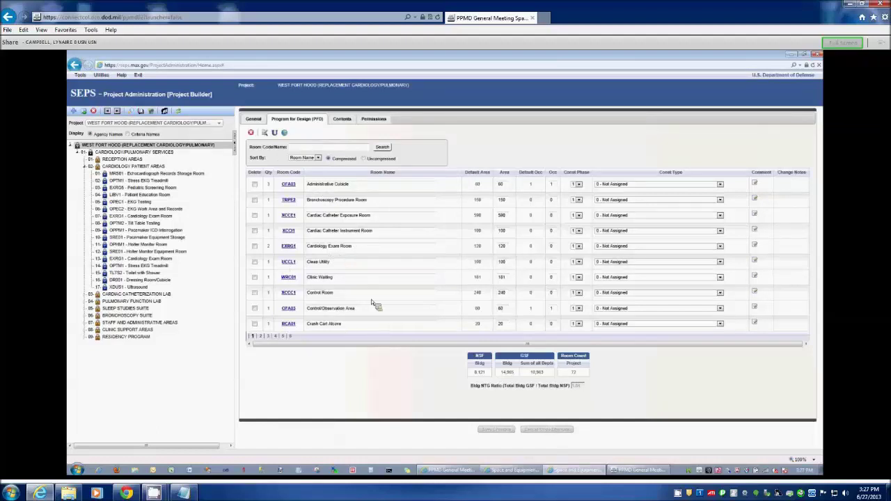
{"action": "left_click", "coordinate": [363, 159]}
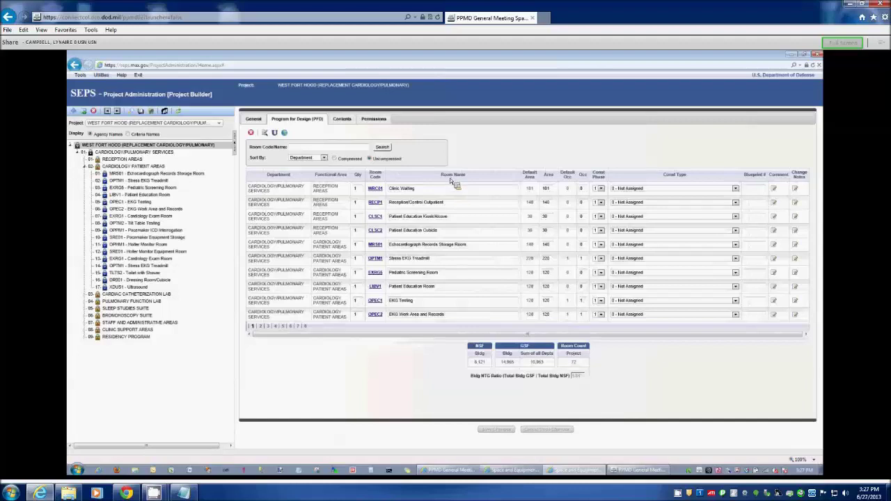
{"action": "left_click", "coordinate": [335, 158]}
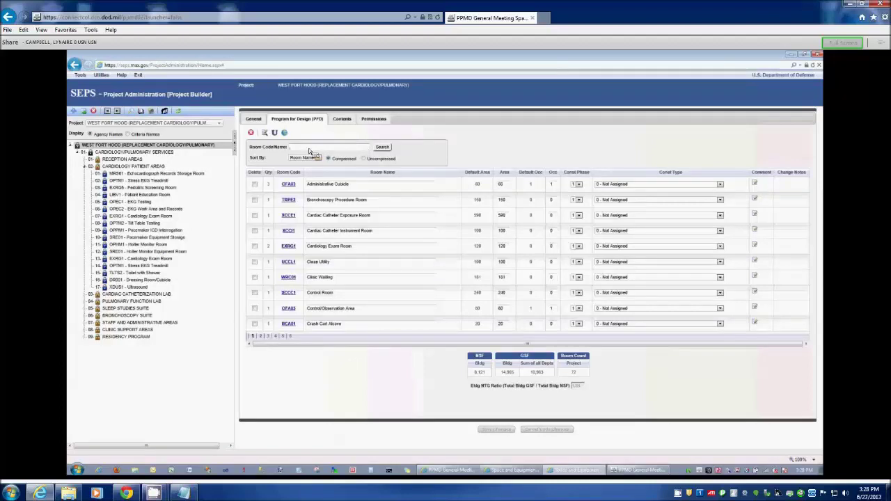
- Search the compressed Program for Design for rooms matching "admin"
{"action": "type", "text": "admin"}
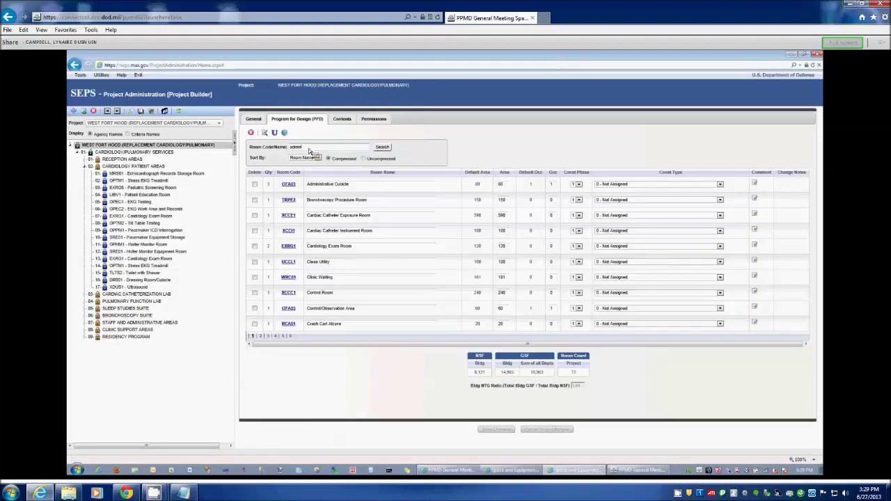
{"action": "left_click_drag", "start_coordinate": [308, 148], "coordinate": [283, 148]}
{"action": "type", "text": "admin"}
{"action": "key", "text": "Return"}
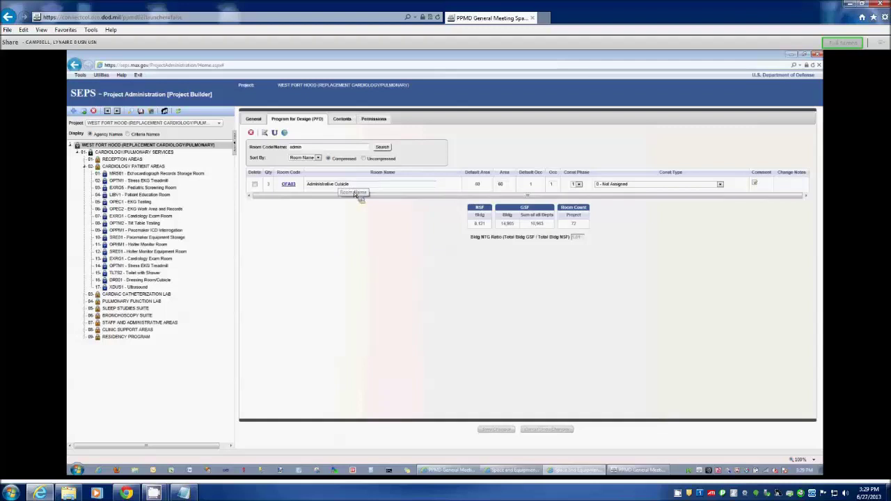
- Rename the Administrative Cubicle room entry to "Administrative Cube"
{"action": "key", "text": "BackSpace"}
{"action": "key", "text": "BackSpace"}
{"action": "key", "text": "BackSpace"}
{"action": "key", "text": "BackSpace"}
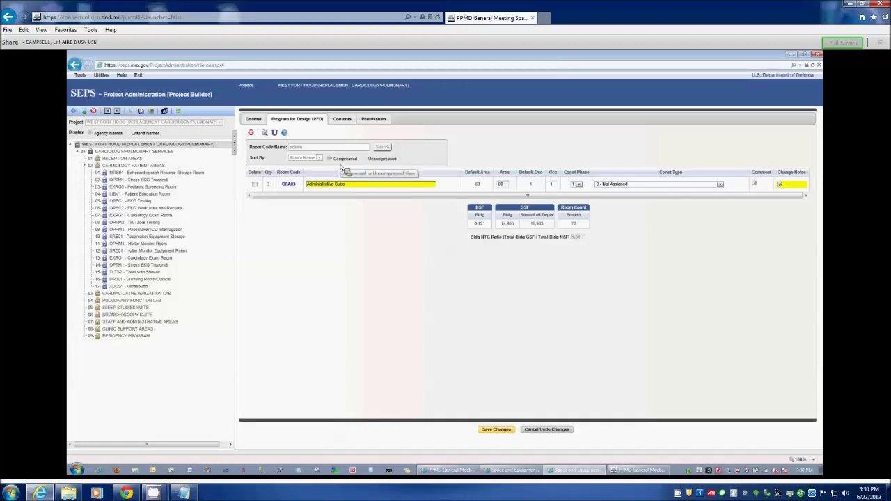
- Set the area of the Administrative Cube entry to 120 and save the Program for Design changes
{"action": "left_click_drag", "start_coordinate": [506, 185], "coordinate": [479, 185]}
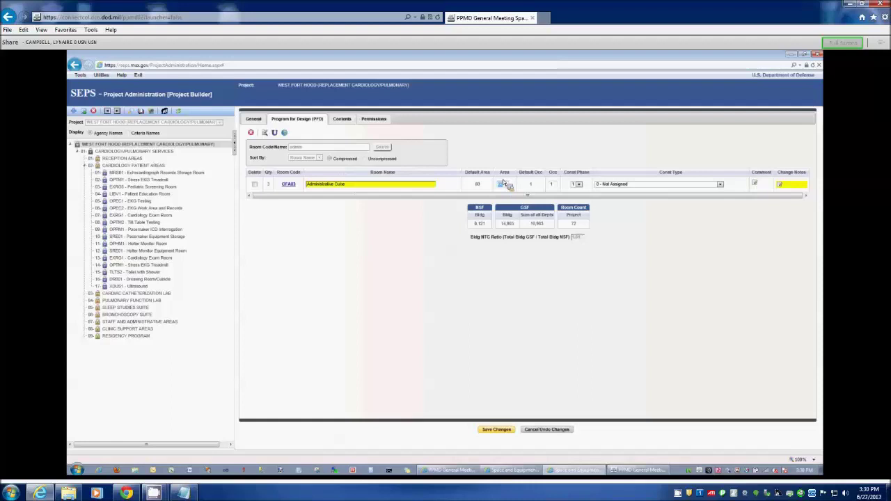
{"action": "left_click", "coordinate": [504, 184]}
{"action": "left_click", "coordinate": [505, 433]}
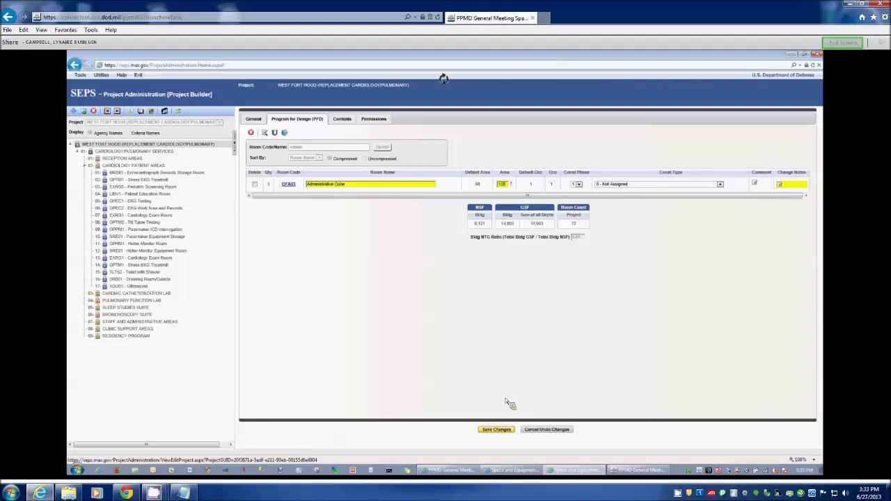